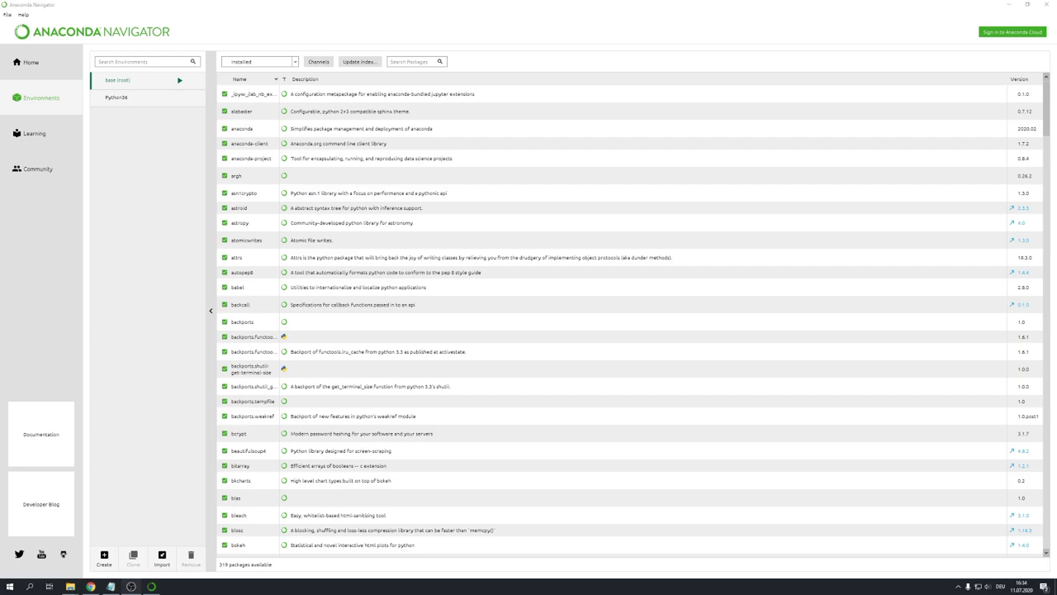
# Create a new environment named tutorial with Python 3.7
pyautogui.click(196, 224)
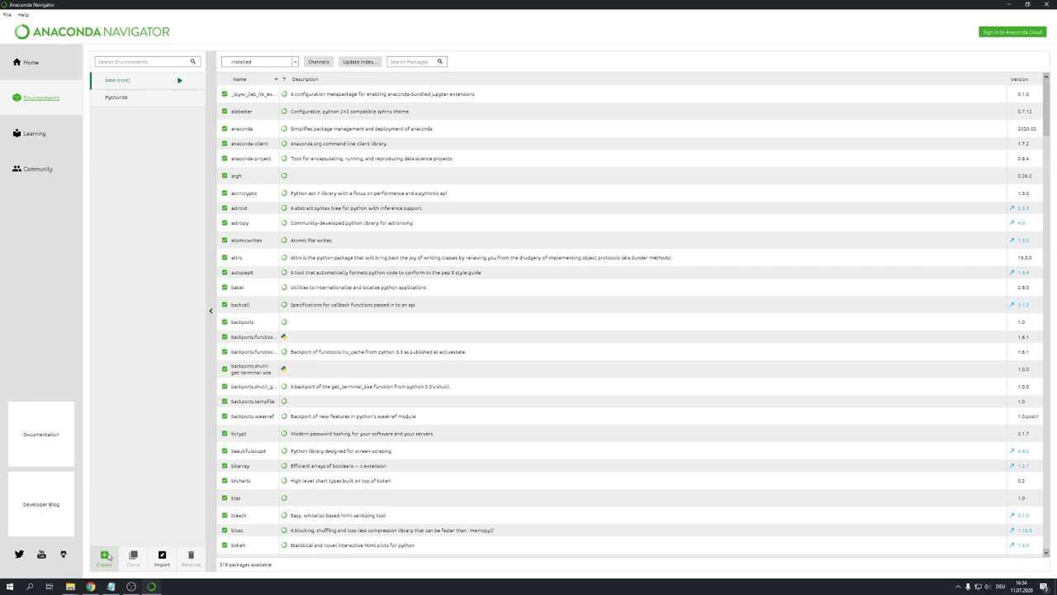
pyautogui.click(104, 555)
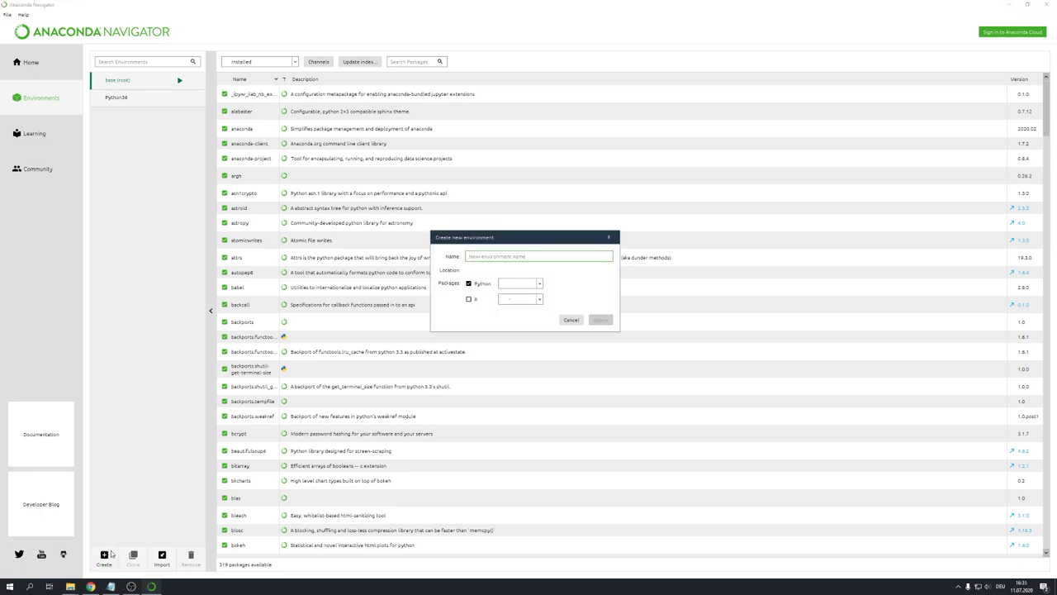
pyautogui.moveTo(505, 240); pyautogui.dragTo(526, 224)
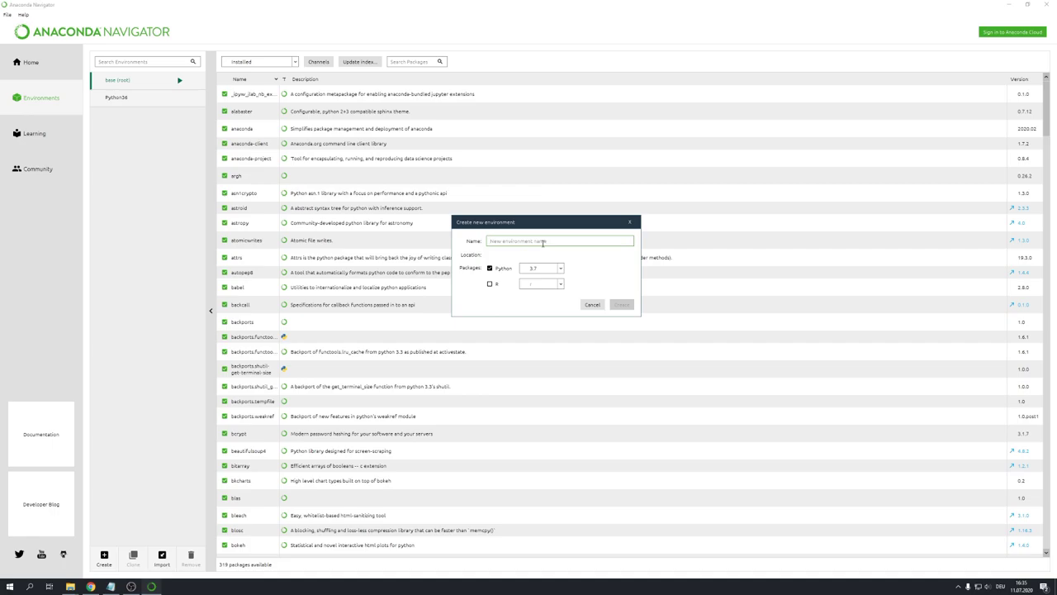
pyautogui.write('tutorial')
pyautogui.click(622, 305)
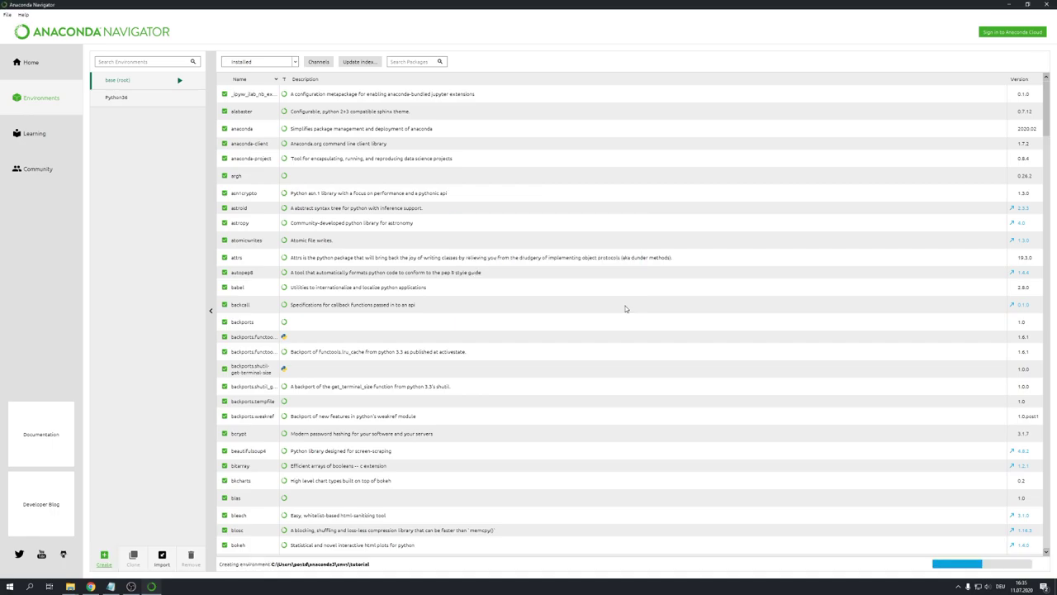
# Open a terminal in the tutorial environment and move its window clear of the package list
pyautogui.click(179, 117)
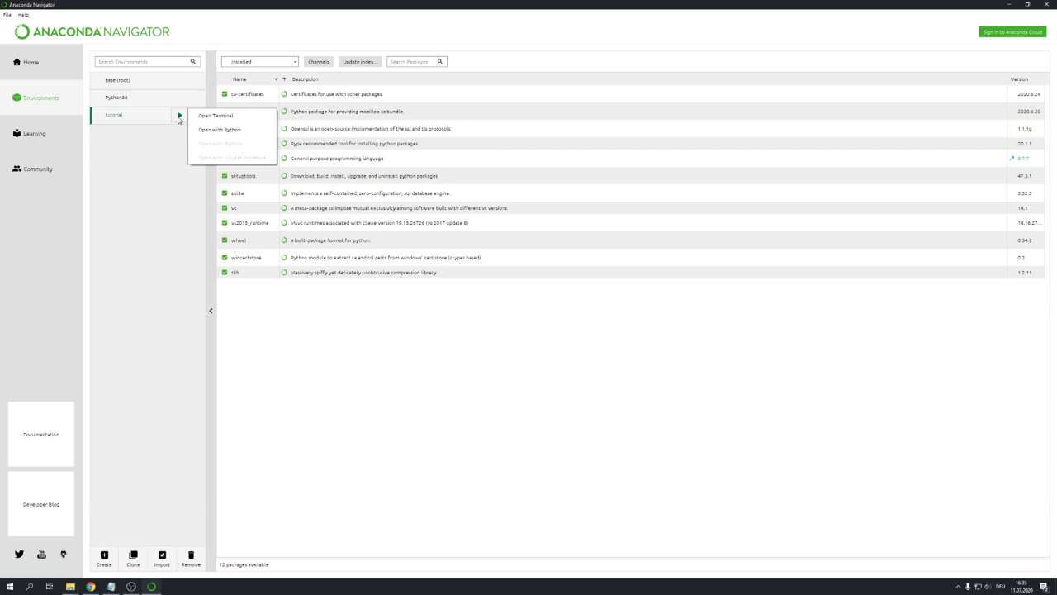
pyautogui.click(213, 116)
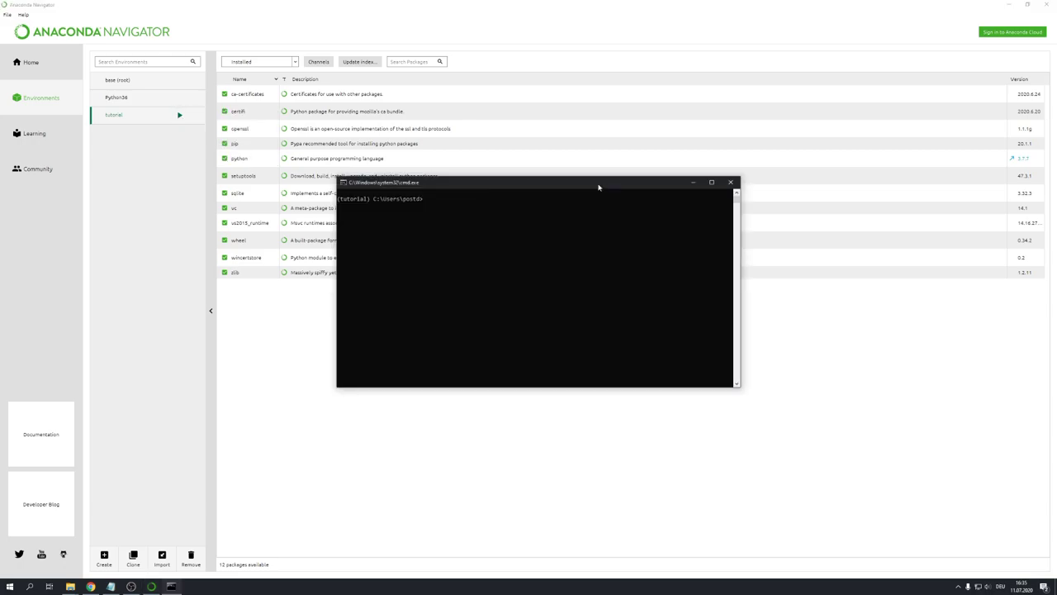
pyautogui.moveTo(599, 186); pyautogui.dragTo(669, 216)
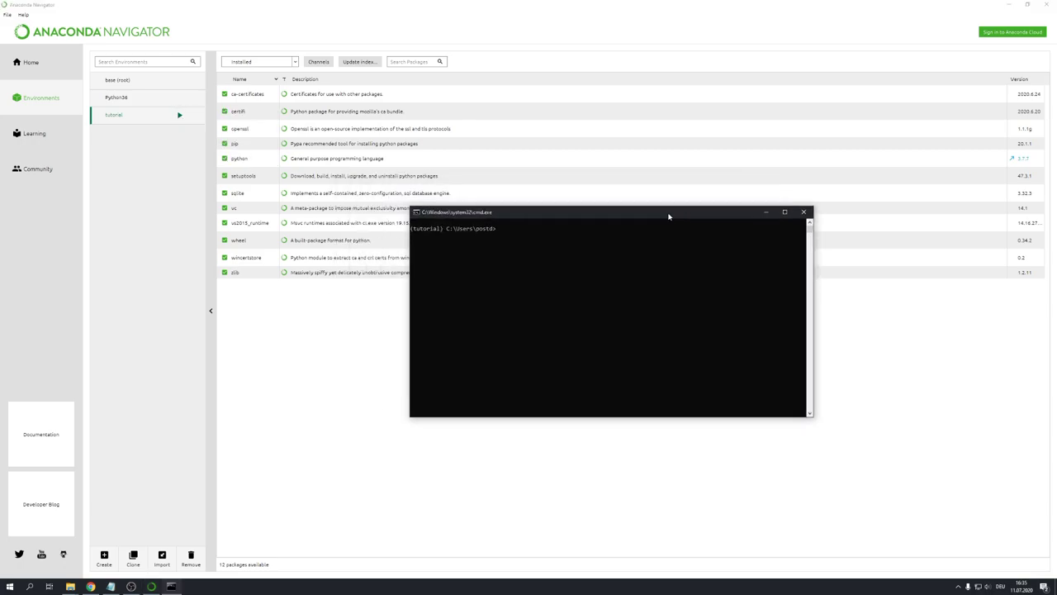
# Start Python in the tutorial environment's terminal and check which version it reports
pyautogui.write('python')
pyautogui.press('Return')
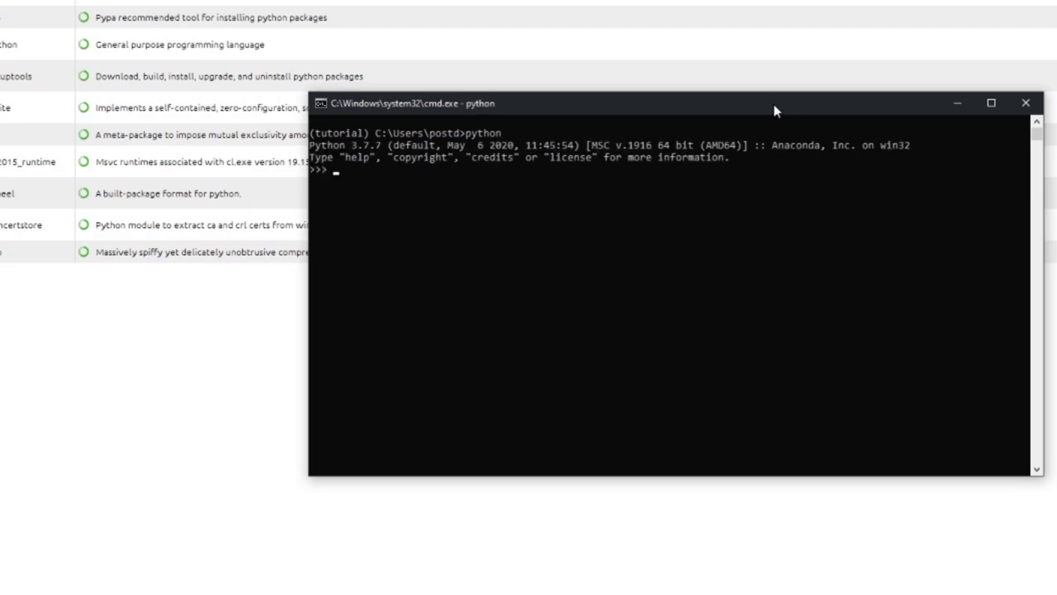
pyautogui.moveTo(351, 147); pyautogui.dragTo(386, 150)
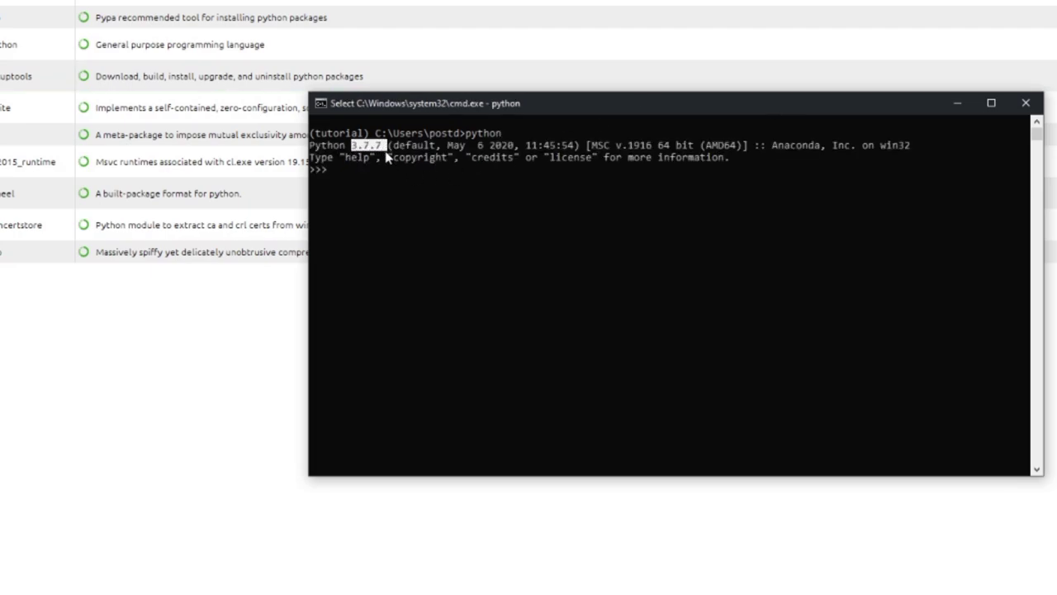
pyautogui.moveTo(547, 109); pyautogui.dragTo(555, 124)
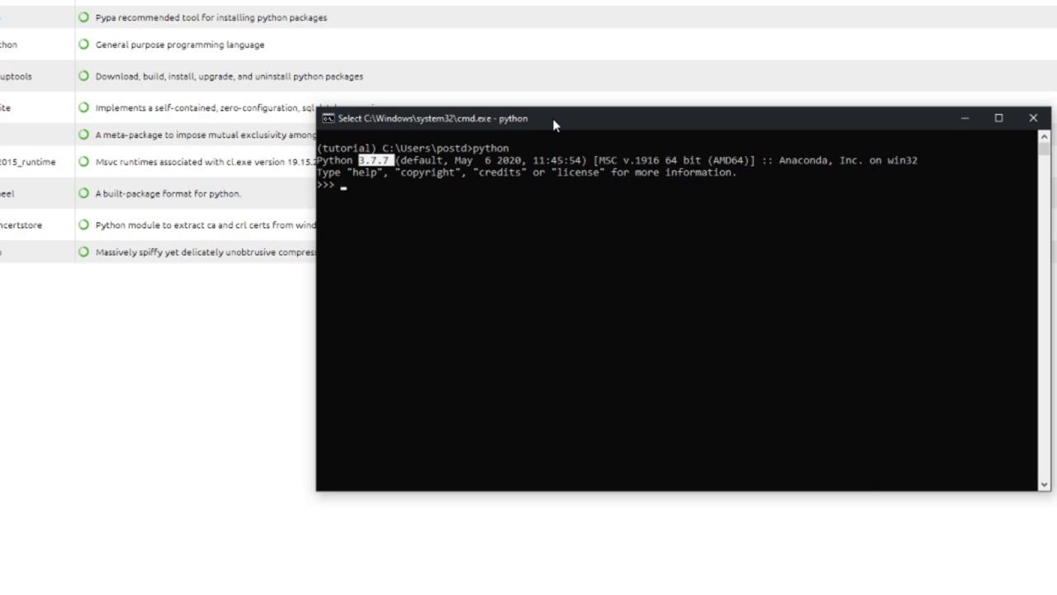
pyautogui.moveTo(554, 123); pyautogui.dragTo(586, 157)
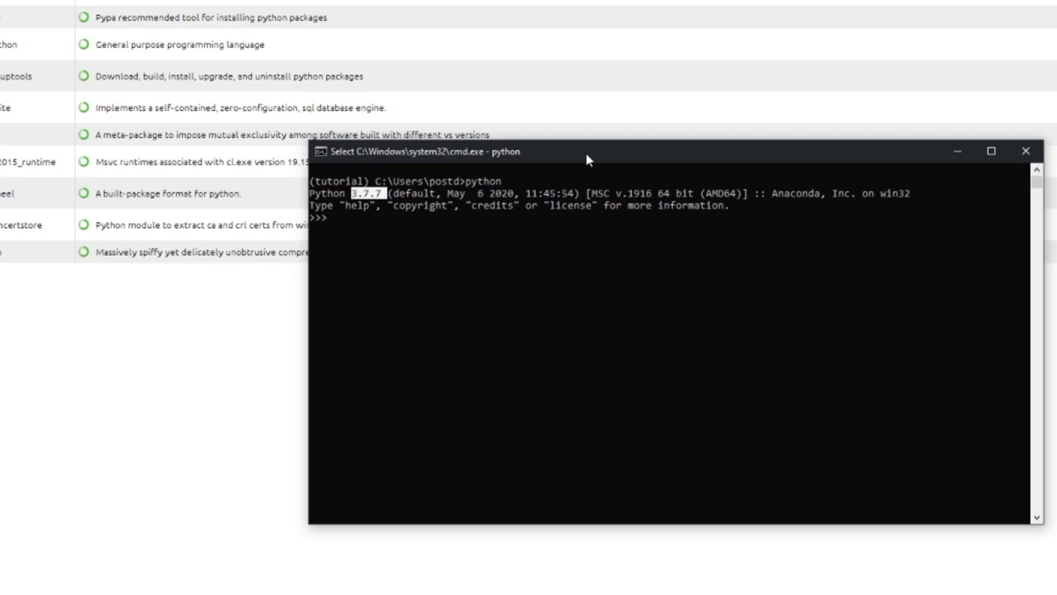
# Exit the Python prompt and install Python 3.6 in the environment with conda install python=3.6, accepting the package changes
pyautogui.hotkey('ctrl', 'z')
pyautogui.press('Return')
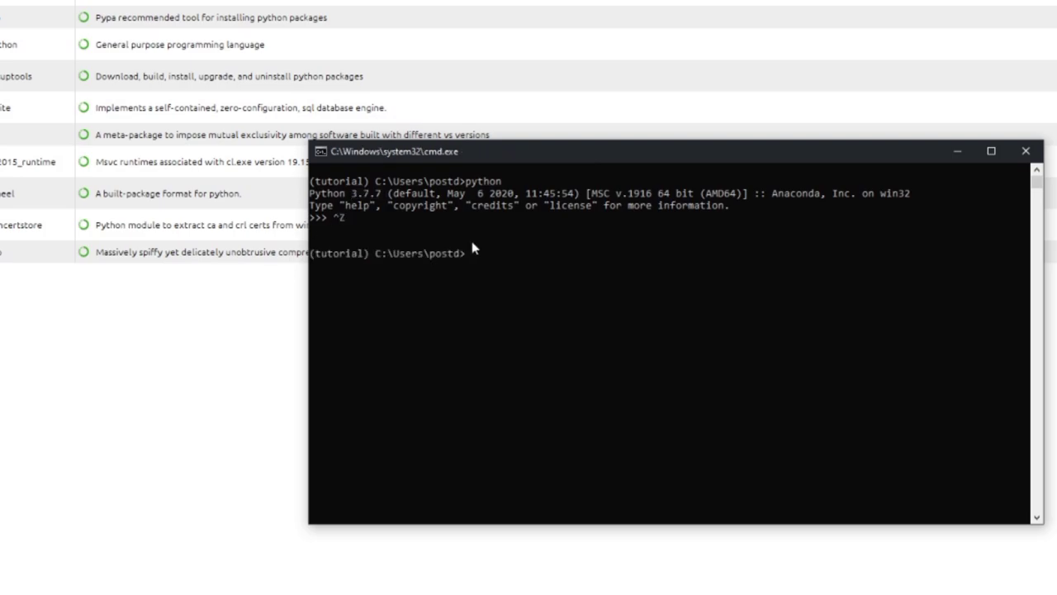
pyautogui.write('conda install python=3.6')
pyautogui.press('Return')
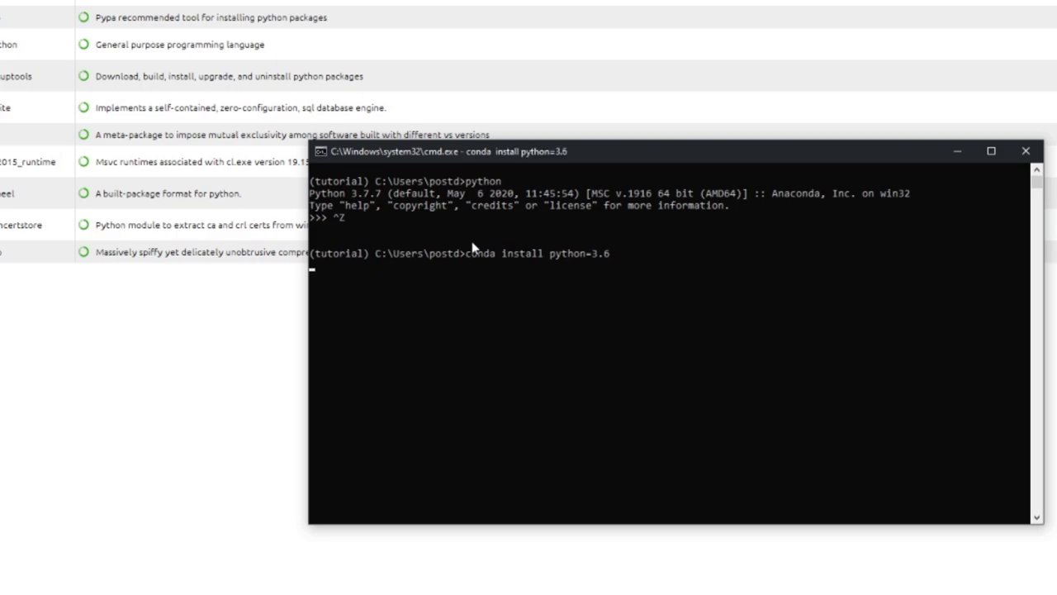
pyautogui.write('y')
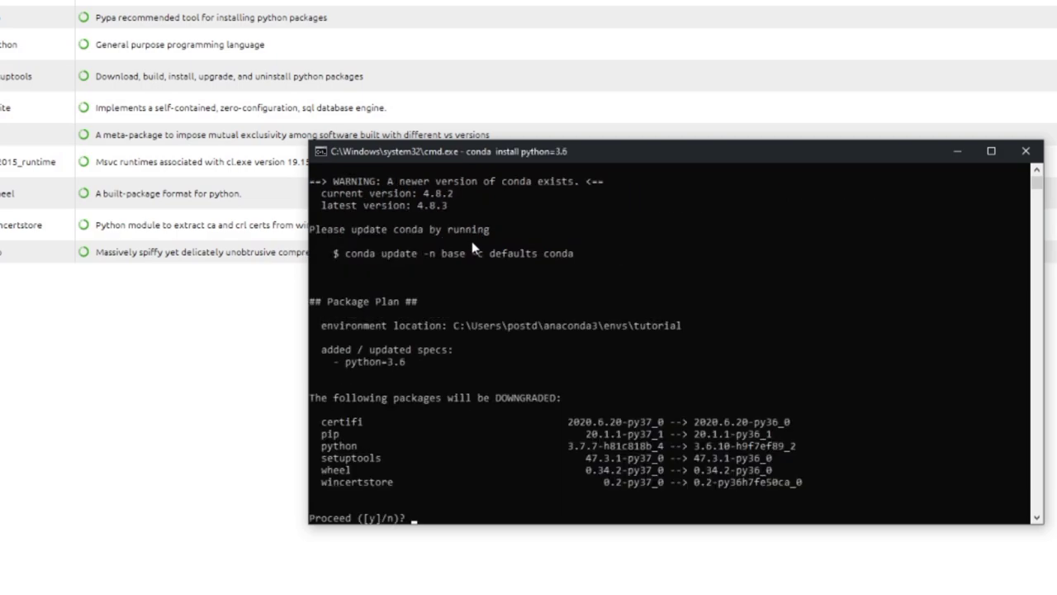
pyautogui.press('Return')
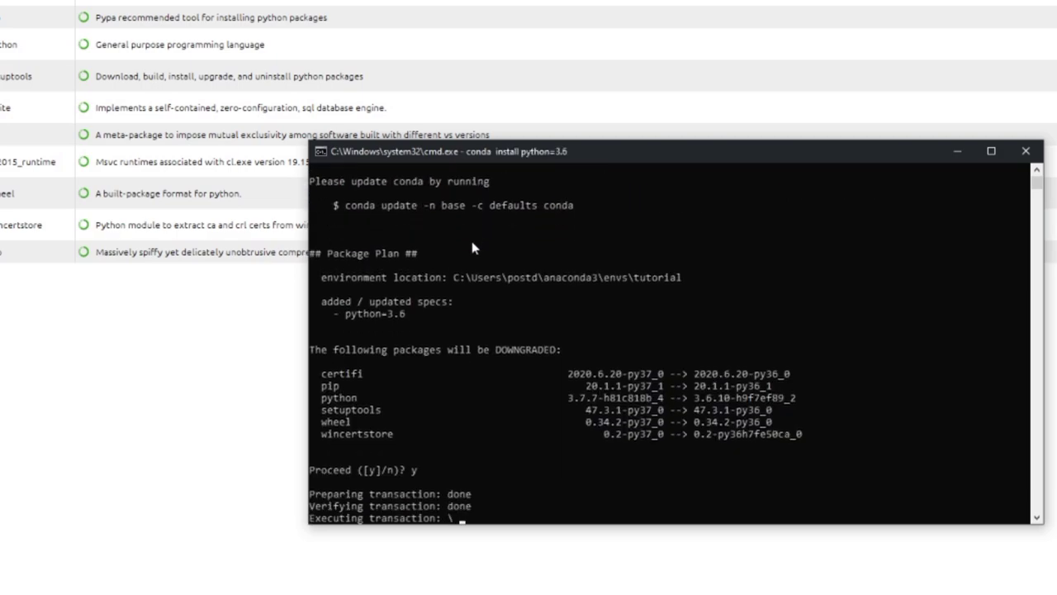
# Start Python again in the terminal to check the version after the conda installation
pyautogui.write('python')
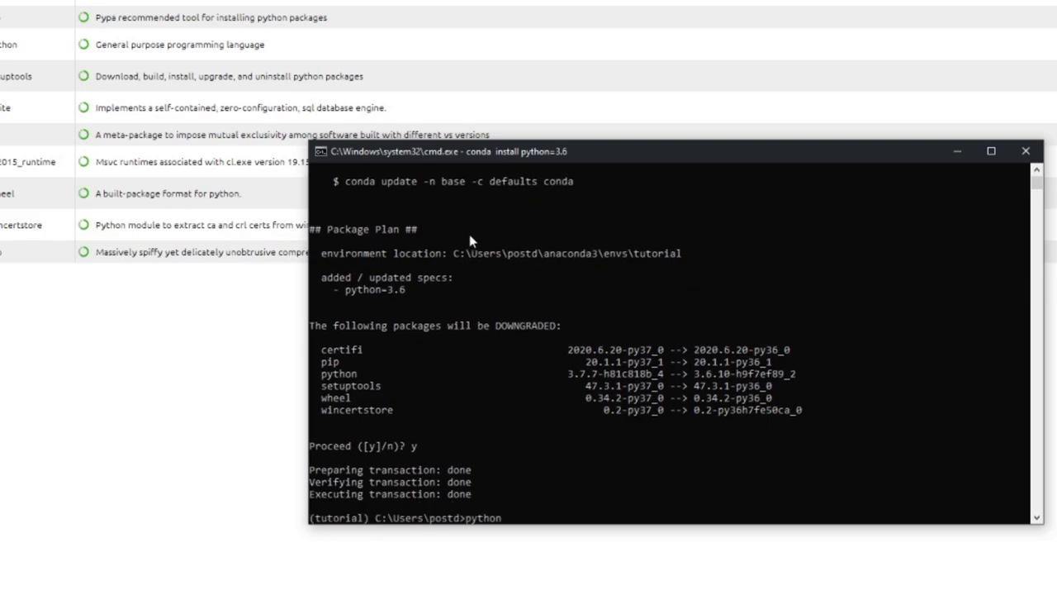
pyautogui.press('Return')
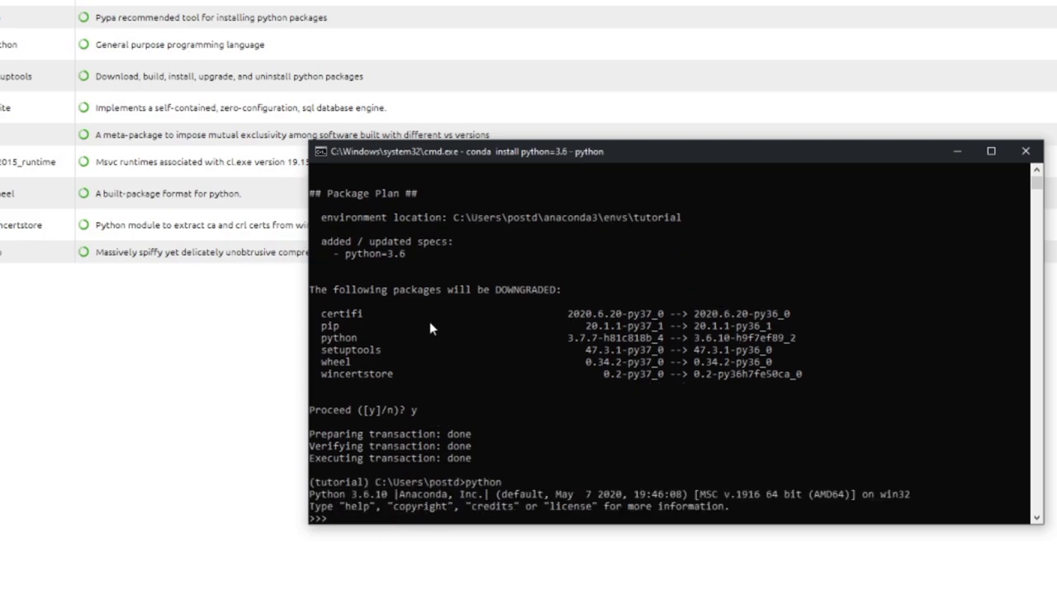
pyautogui.doubleClick(377, 494)
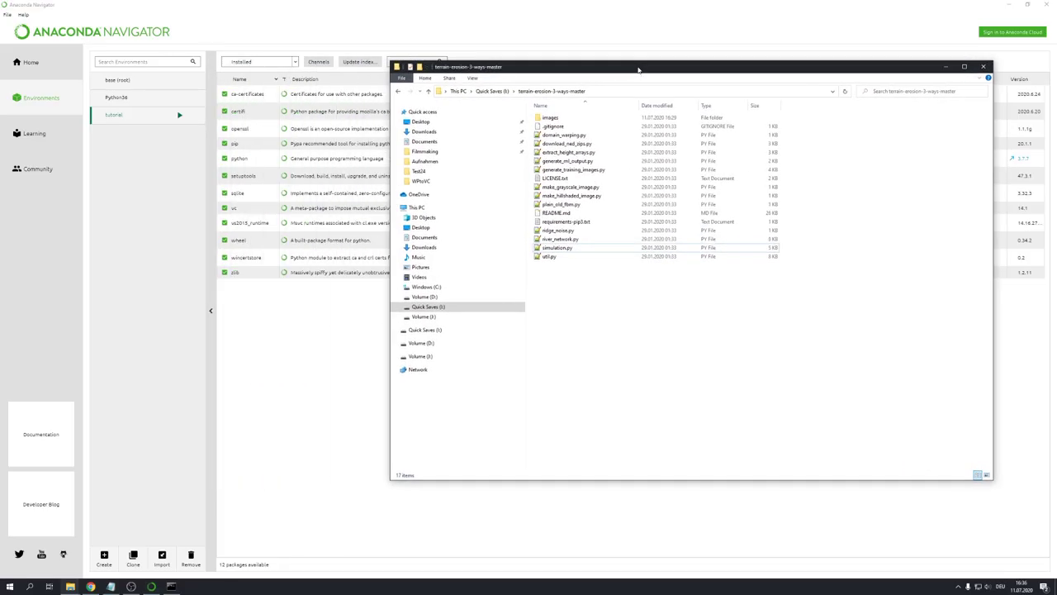
# Switch to the terrain-erosion-3-ways-master folder and open river_network.py in Notepad++
pyautogui.moveTo(809, 285); pyautogui.dragTo(670, 116)
pyautogui.moveTo(654, 74); pyautogui.dragTo(494, 75)
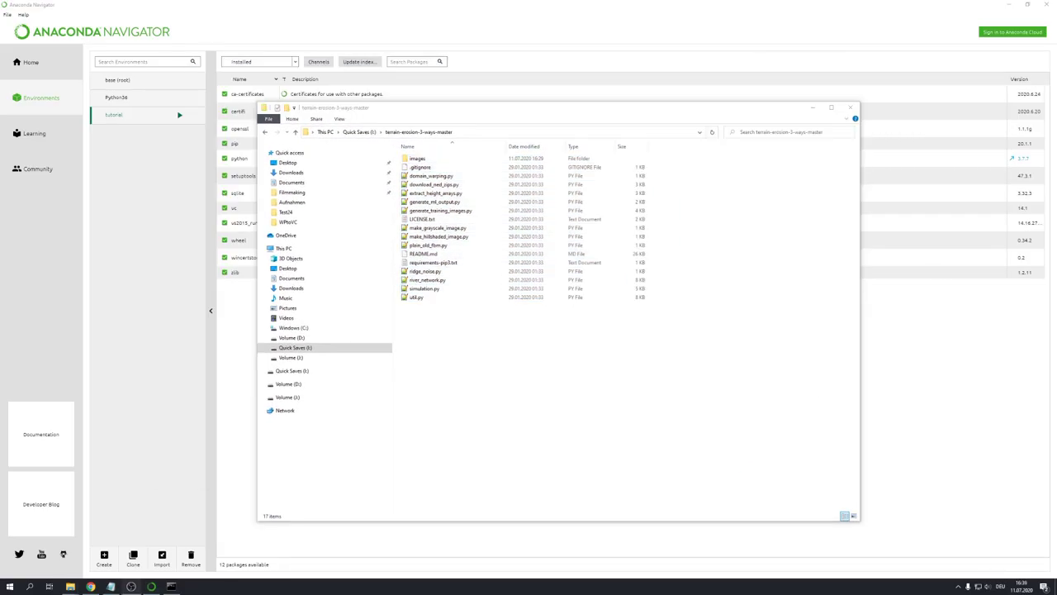
pyautogui.click(494, 282)
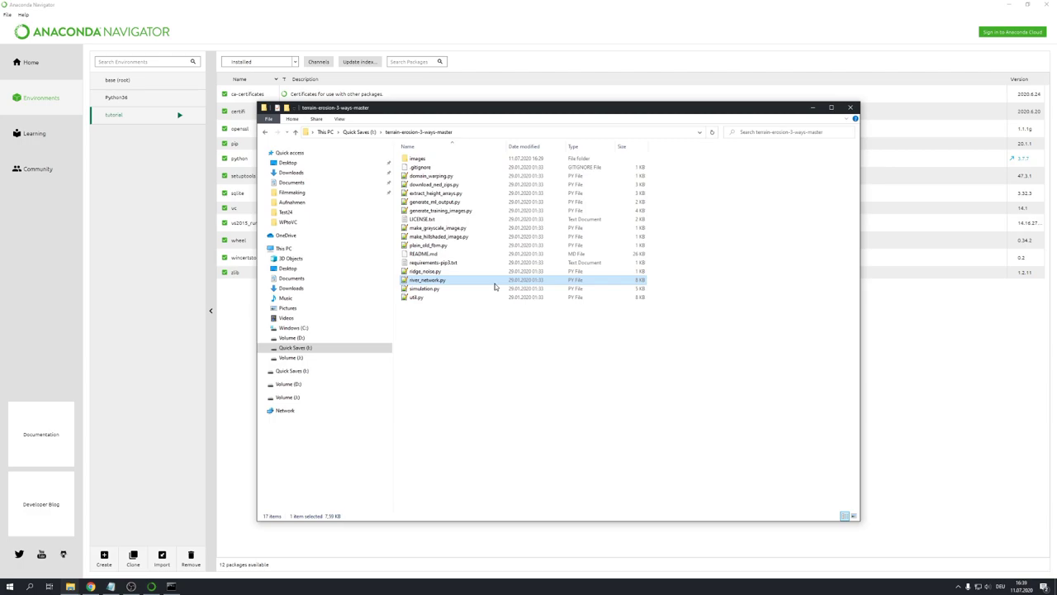
pyautogui.rightClick(495, 283)
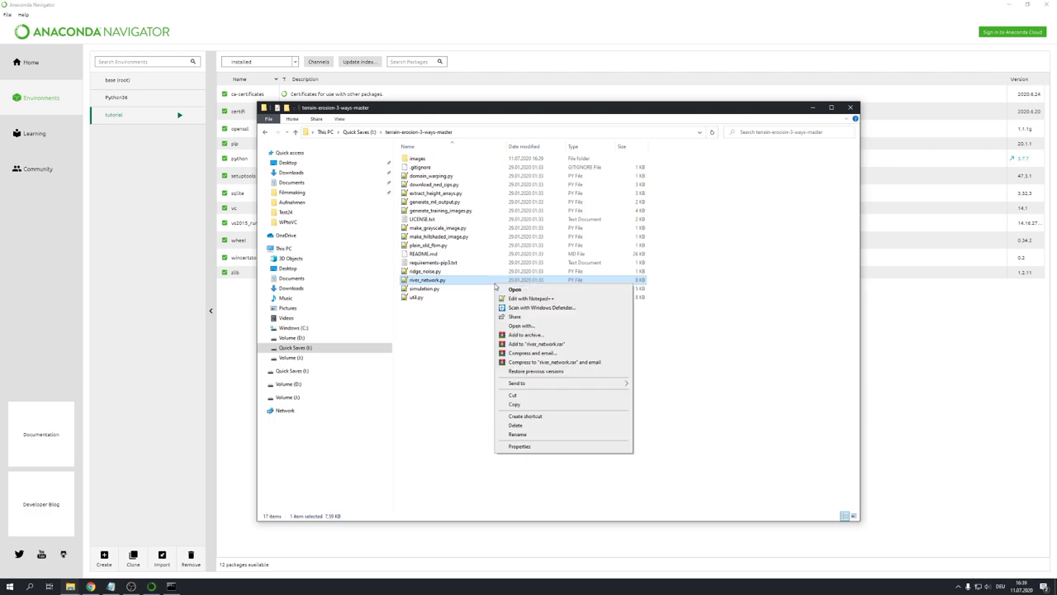
pyautogui.click(532, 298)
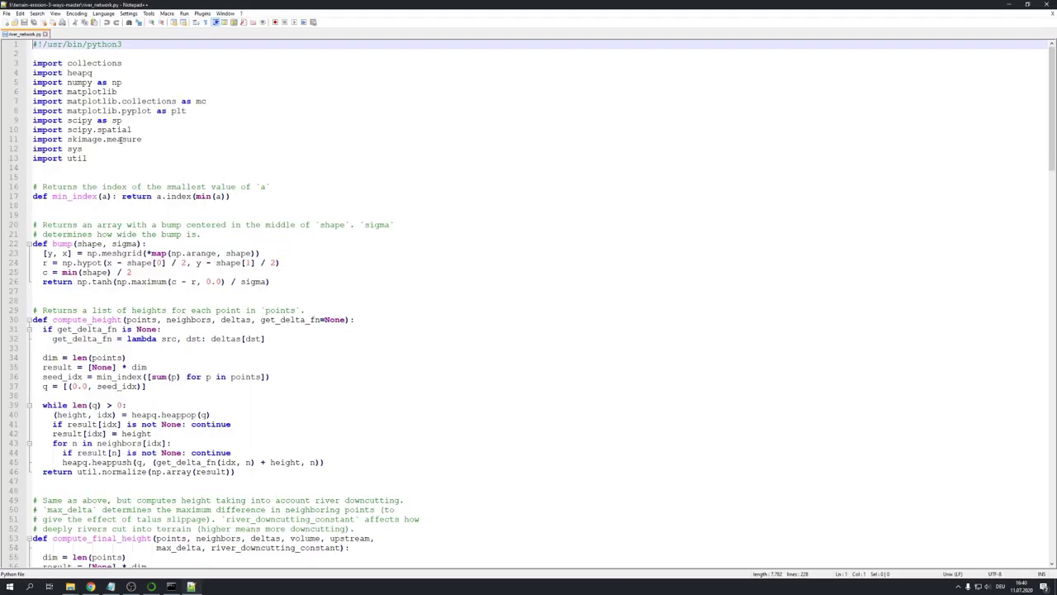
# Examine the parameters in the main function of river_network.py, especially the dim value
pyautogui.scroll(-20, 121, 141)
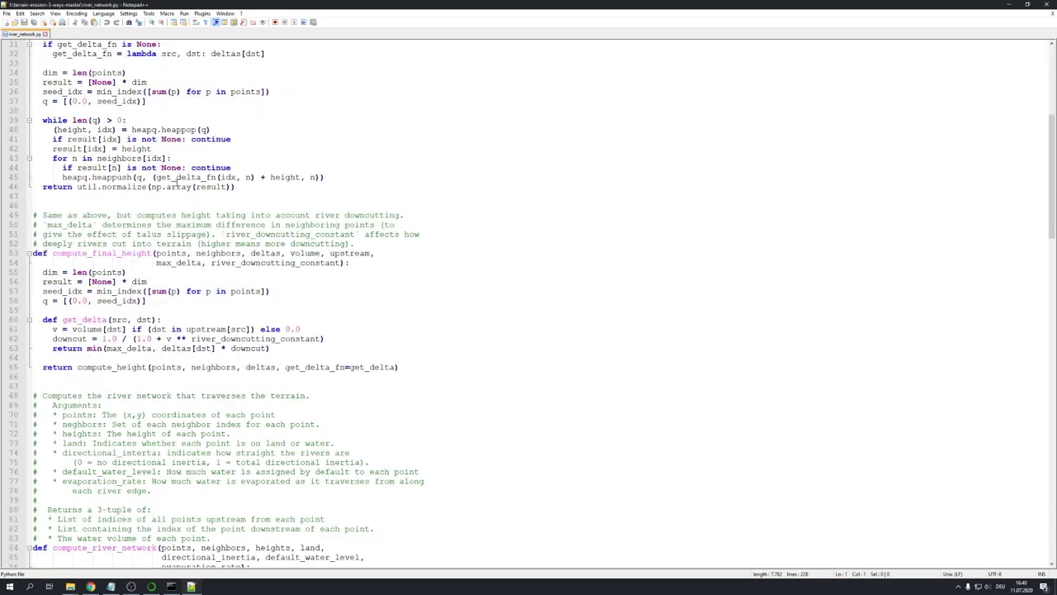
pyautogui.scroll(-7, 159, 215)
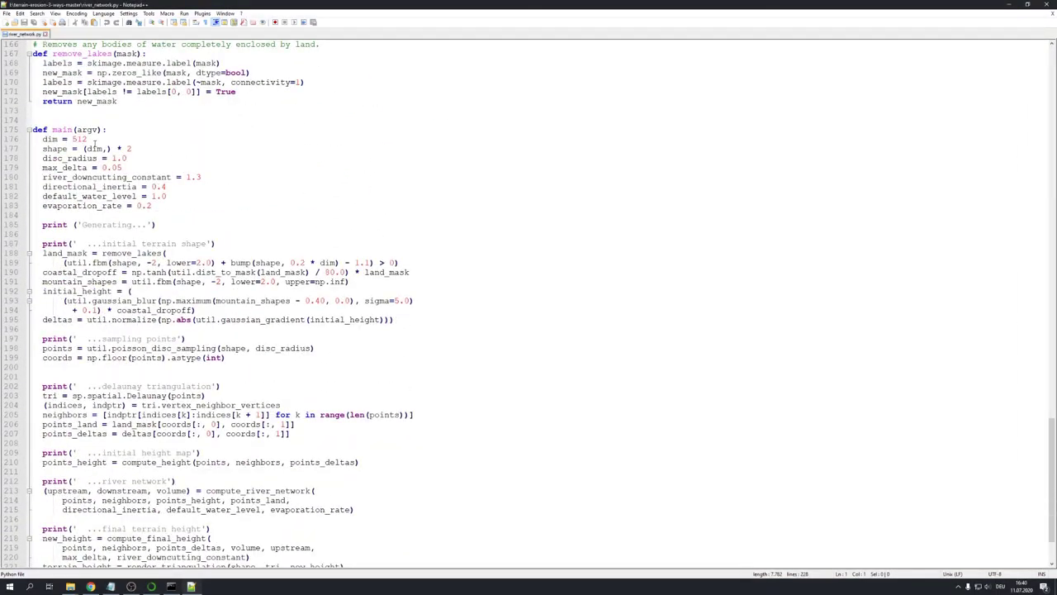
pyautogui.doubleClick(62, 130)
pyautogui.doubleClick(82, 139)
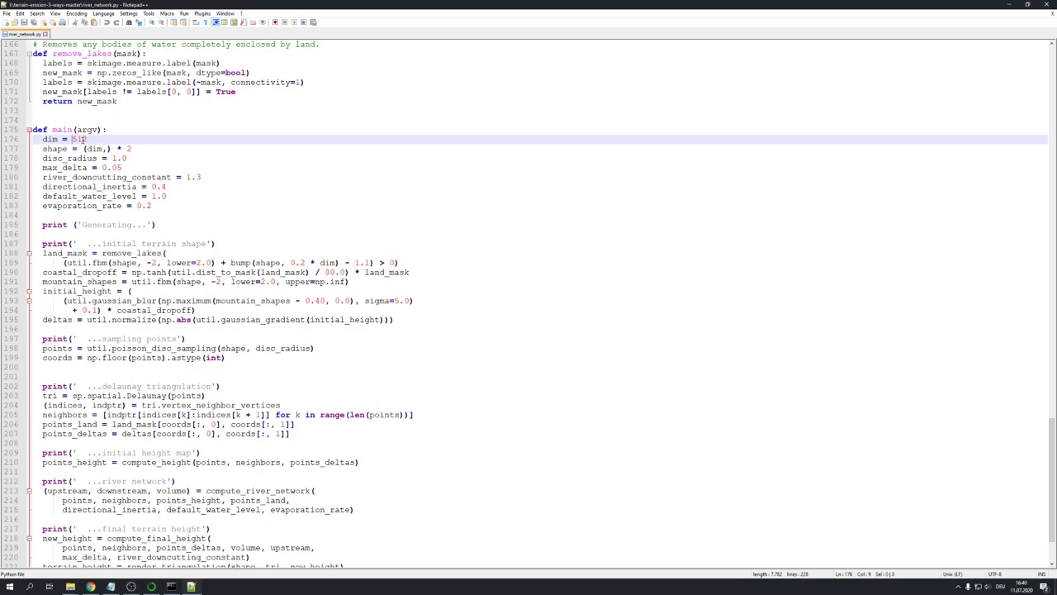
pyautogui.moveTo(87, 139); pyautogui.dragTo(76, 140)
pyautogui.doubleClick(89, 140)
pyautogui.click(74, 139)
pyautogui.doubleClick(74, 139)
pyautogui.click(75, 139)
pyautogui.hotkey('shift', 'End')
pyautogui.hotkey('shift', 'Left')
pyautogui.doubleClick(78, 138)
# Return to the tutorial environment's terminal and run python river_network.py from the terrain-erosion-3-ways-master folder
pyautogui.click(1053, 4)
pyautogui.moveTo(684, 109); pyautogui.dragTo(693, 104)
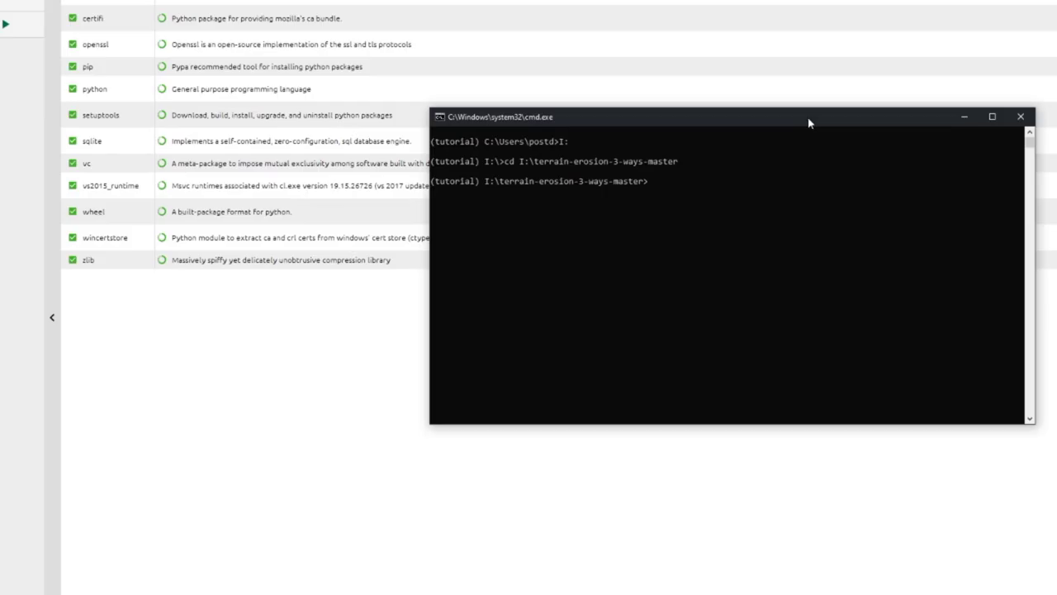
pyautogui.write('python river_network.py')
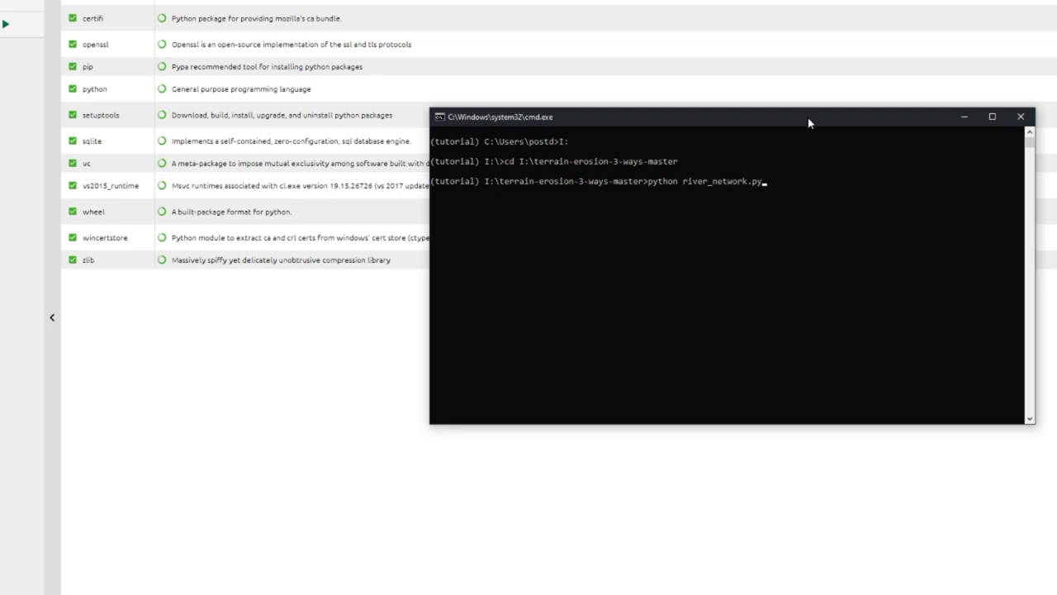
pyautogui.press('Return')
pyautogui.moveTo(800, 122); pyautogui.dragTo(825, 130)
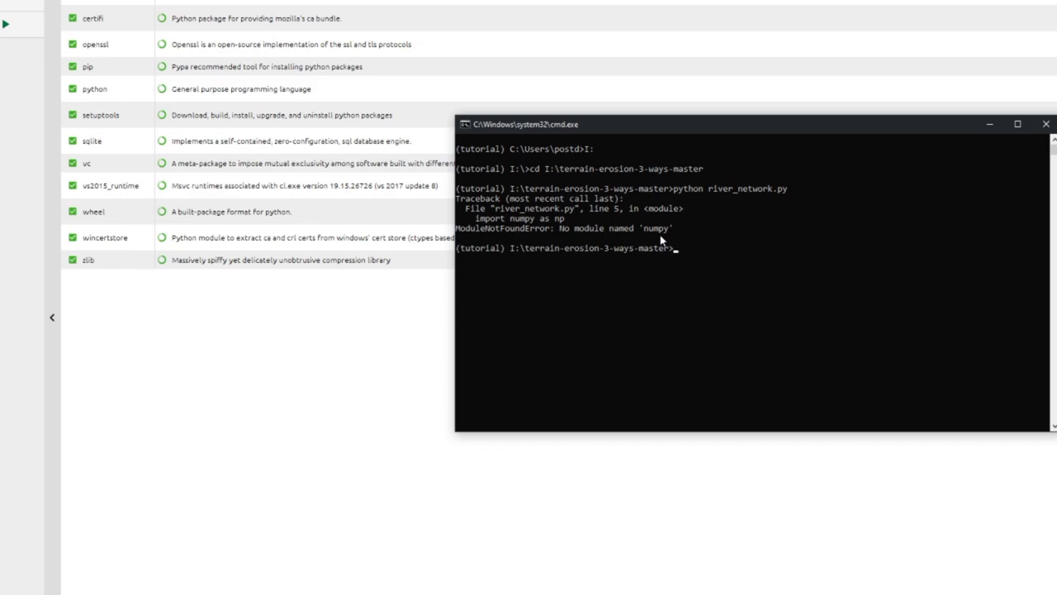
# Install the numpy package in the tutorial environment with pip
pyautogui.write('pip isntall numpy')
pyautogui.press('Return')
pyautogui.write('pip instal')
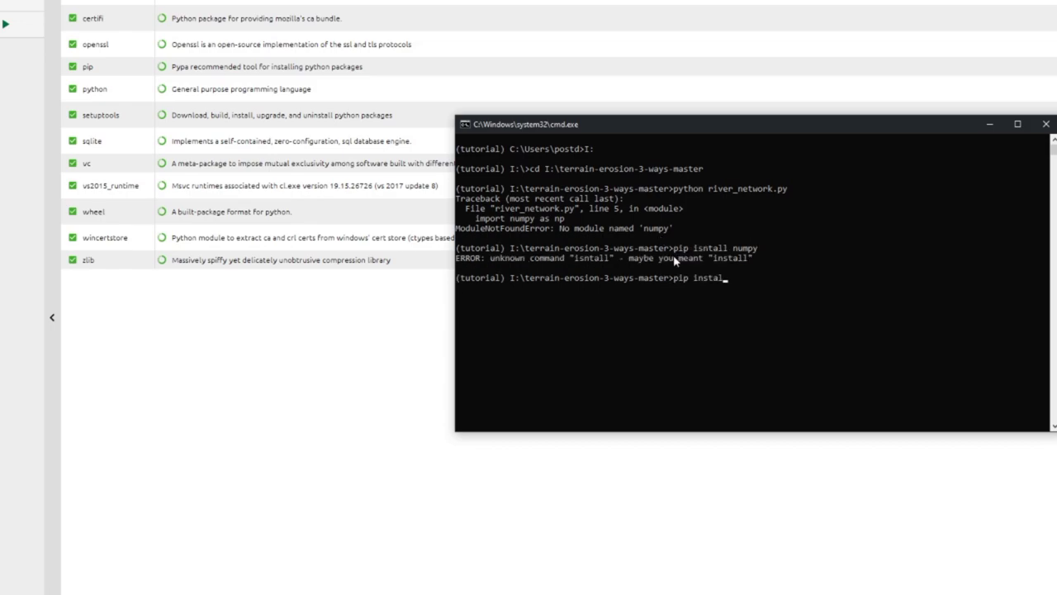
pyautogui.write('l numpy')
pyautogui.press('Return')
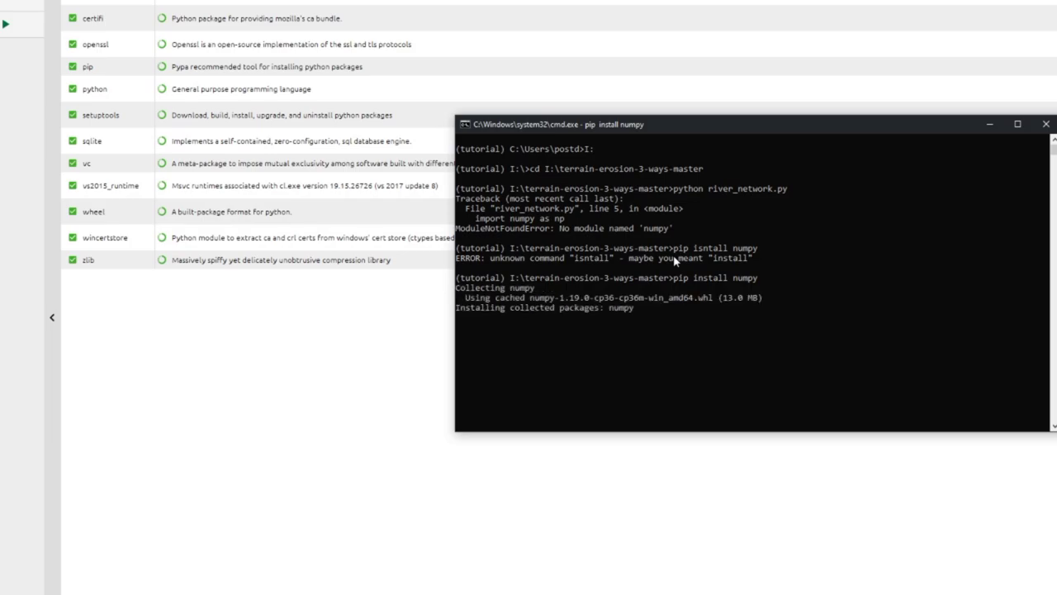
# Run river_network.py again by reusing the earlier python command in the terminal
pyautogui.moveTo(669, 190); pyautogui.dragTo(790, 192)
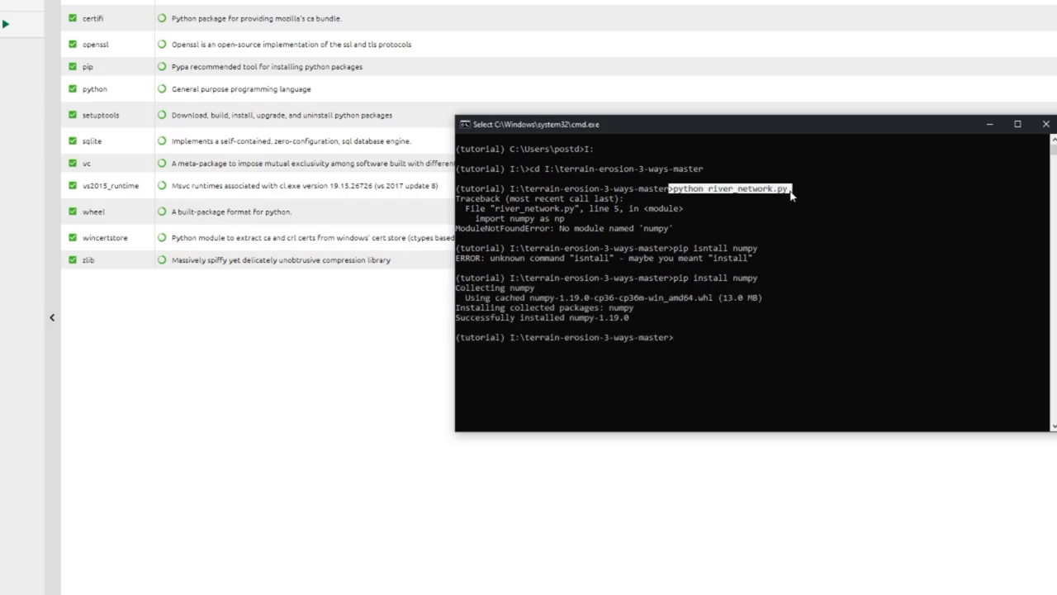
pyautogui.rightClick(774, 238)
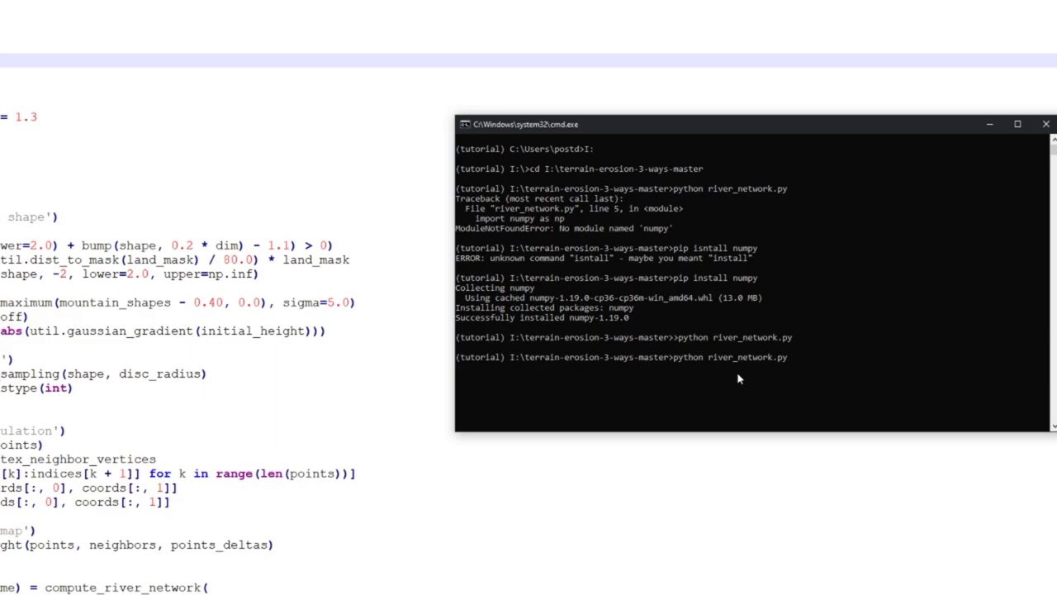
pyautogui.press('Return')
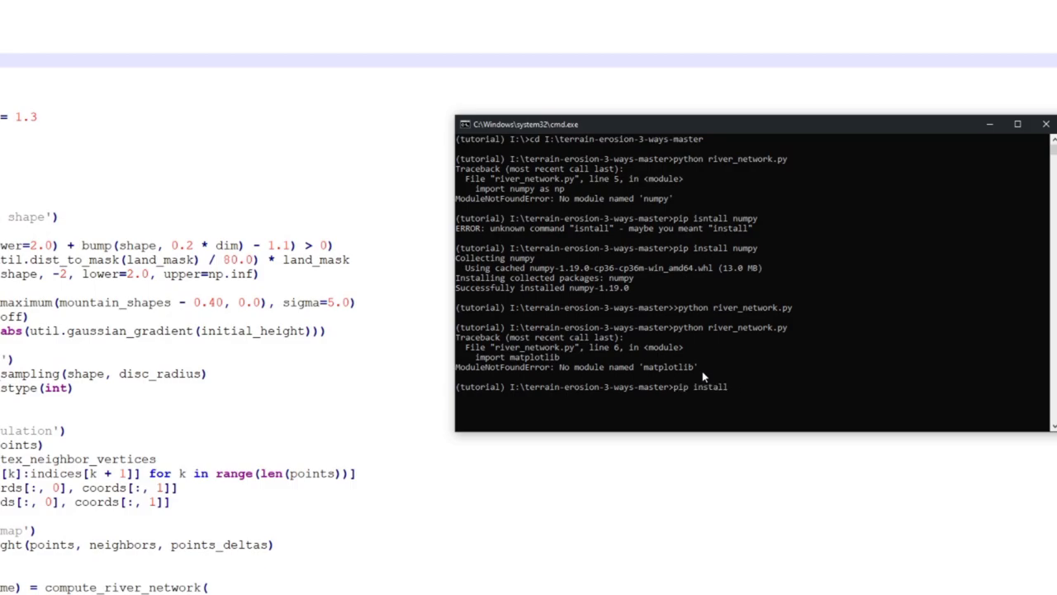
# Install the matplotlib package with pip and rerun river_network.py
pyautogui.write('pip install m')
pyautogui.press('Up')
pyautogui.press('Up')
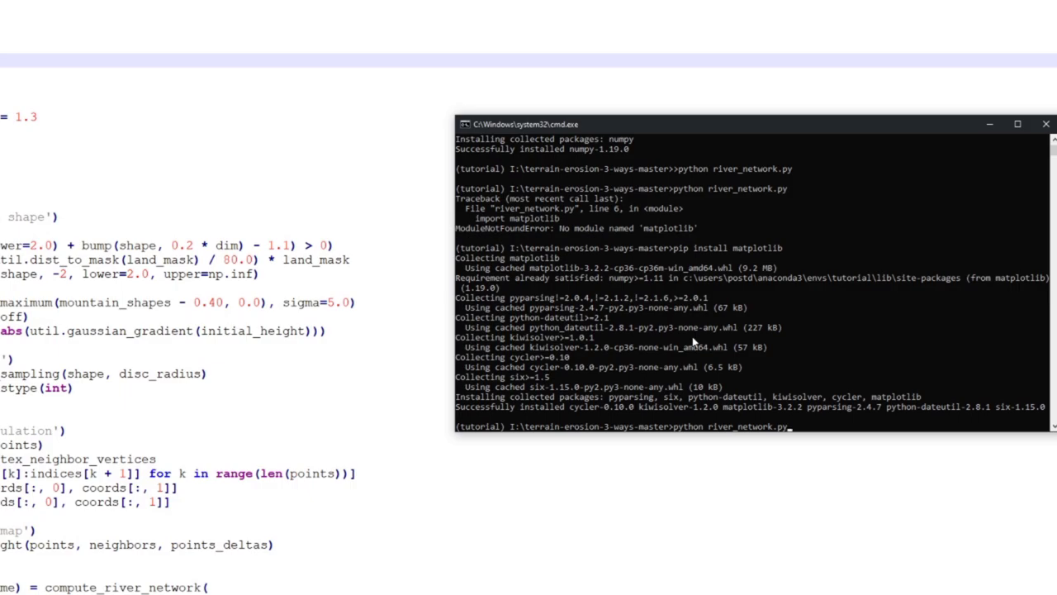
pyautogui.press('Return')
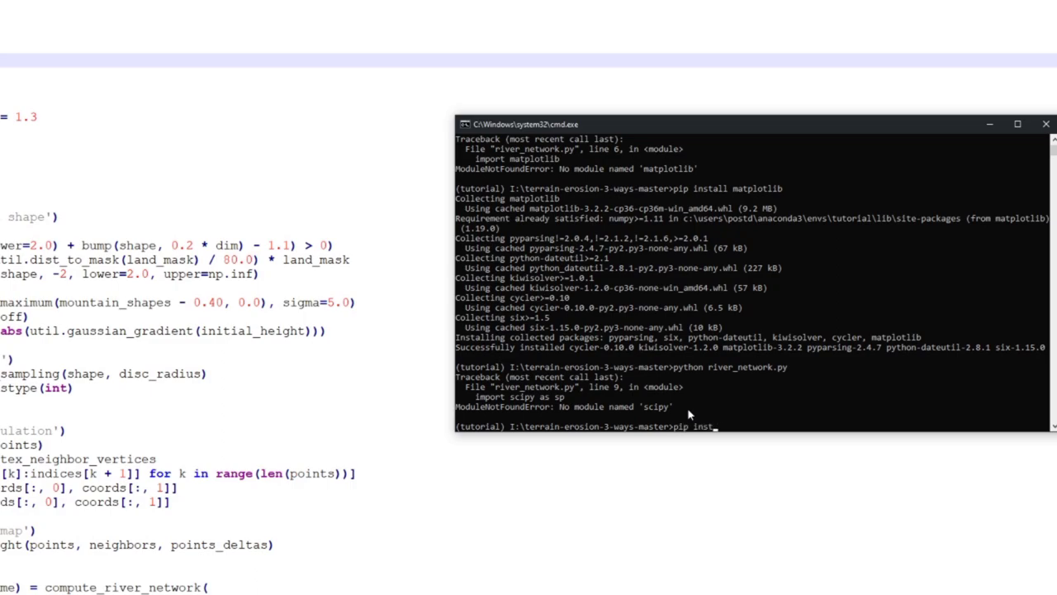
# Install the scipy and scikit-image packages in the tutorial environment with pip
pyautogui.write('tall scipy')
pyautogui.press('Return')
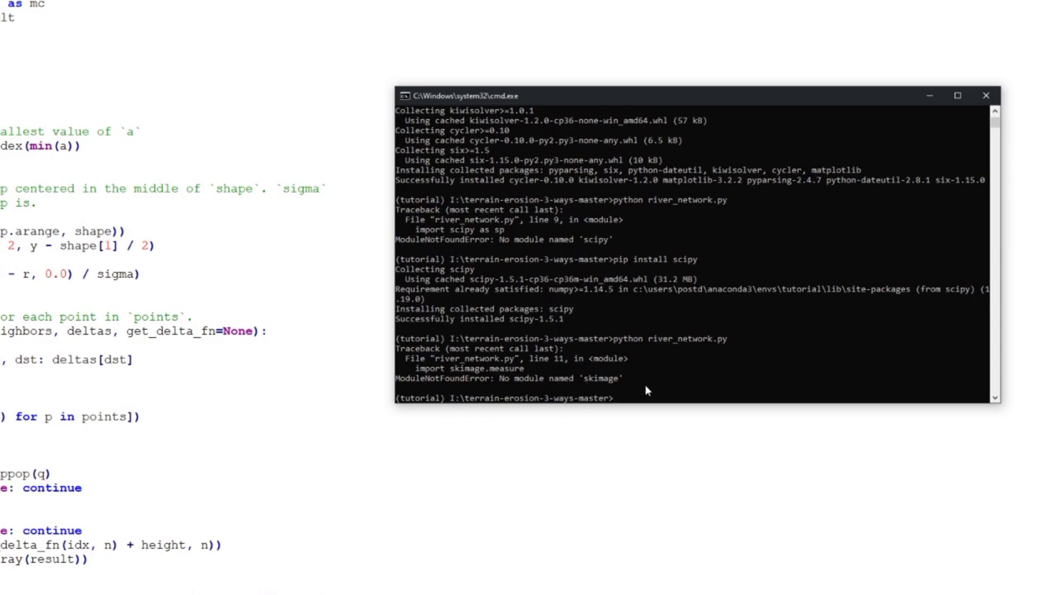
pyautogui.write('pip install scikit-image')
pyautogui.press('Return')
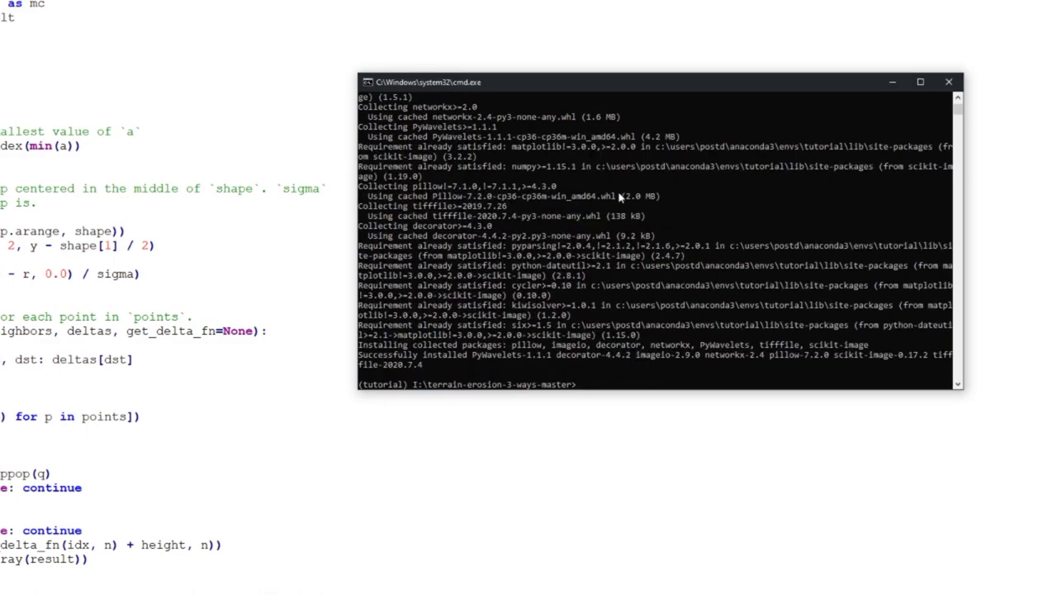
# Run river_network.py again and select the generated river_network.npz file in the terrain-erosion-3-ways-master folder
pyautogui.write('python river_network.py')
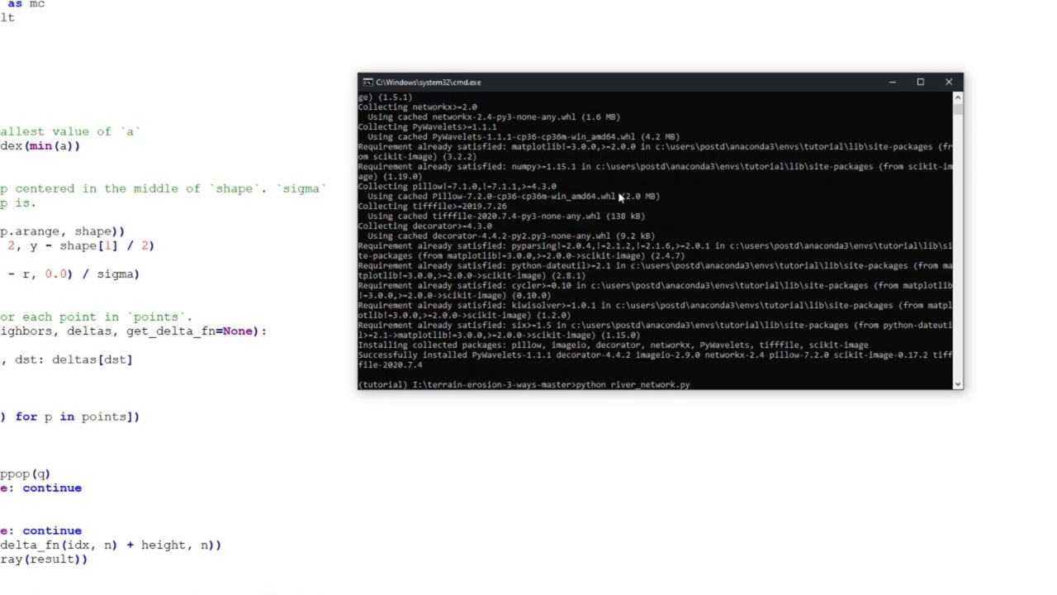
pyautogui.press('Return')
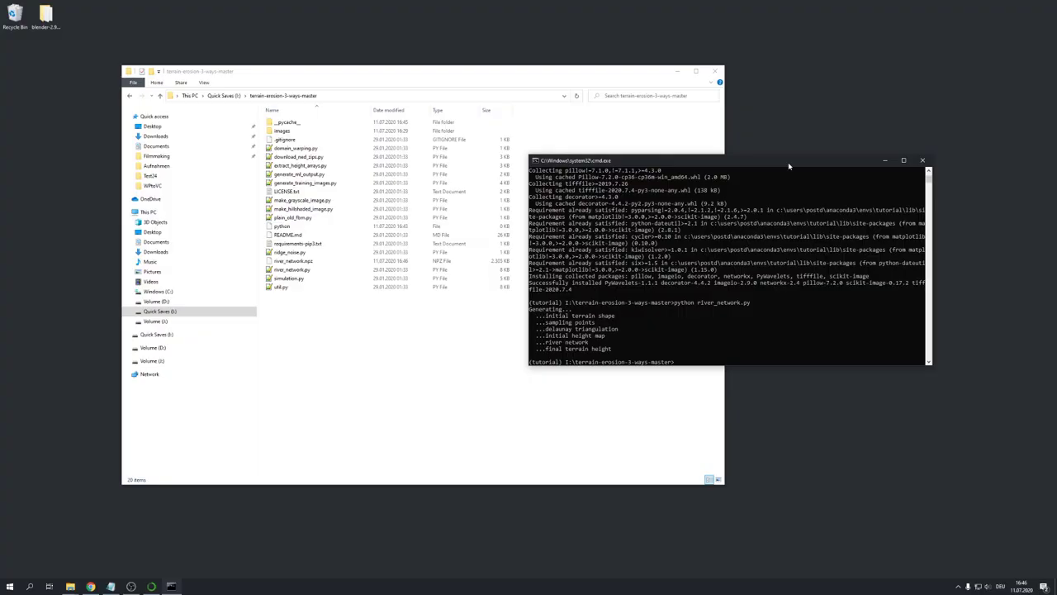
pyautogui.click(314, 261)
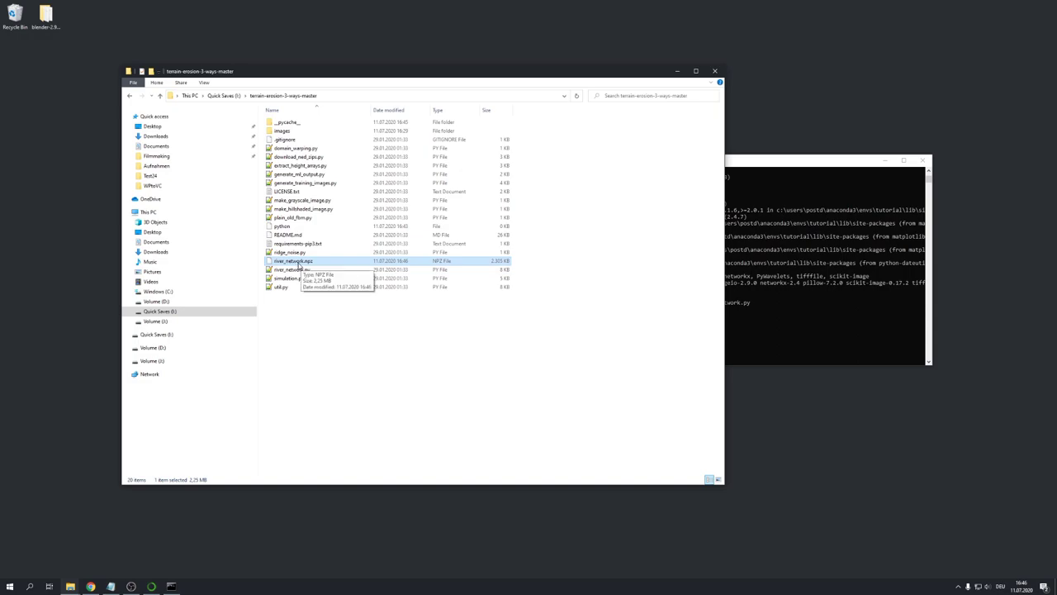
# Convert river_network.npz to a grayscale heightmap named out.tif with python make_grayscale_image.py
pyautogui.moveTo(776, 161); pyautogui.dragTo(785, 174)
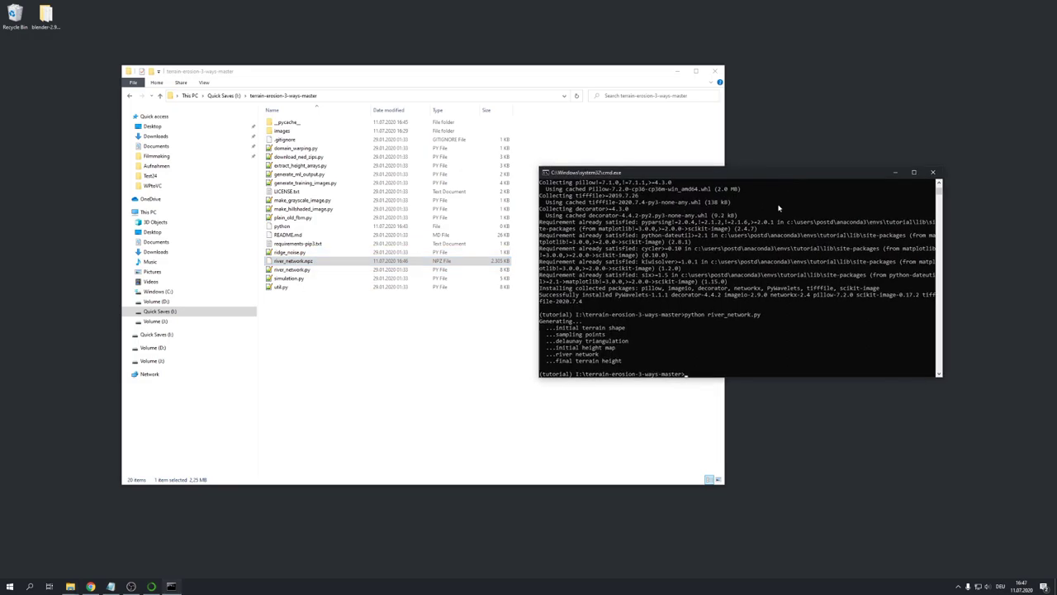
pyautogui.write('python')
pyautogui.click(314, 201)
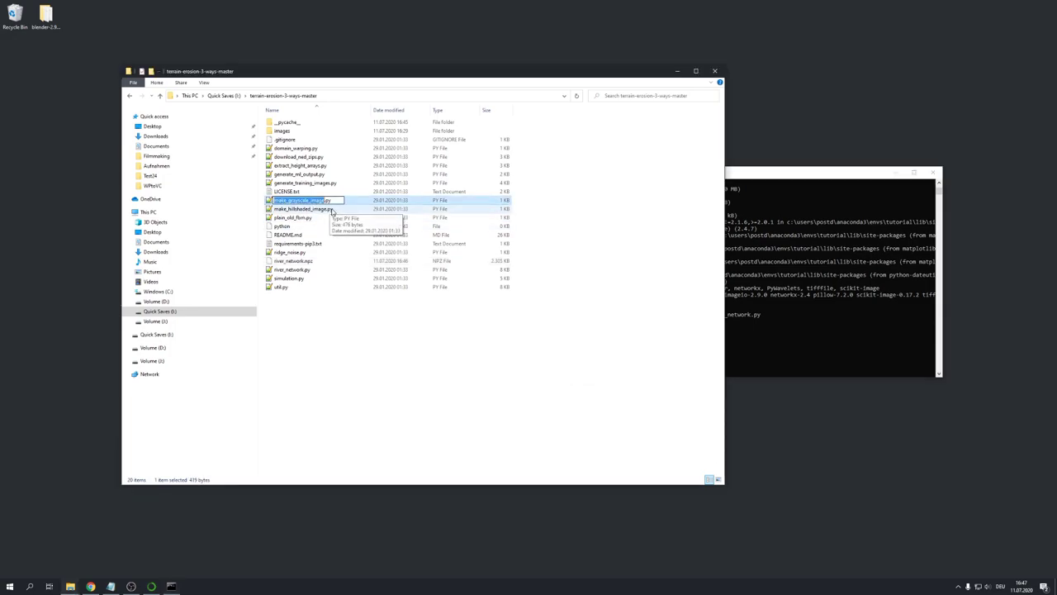
pyautogui.click(470, 371)
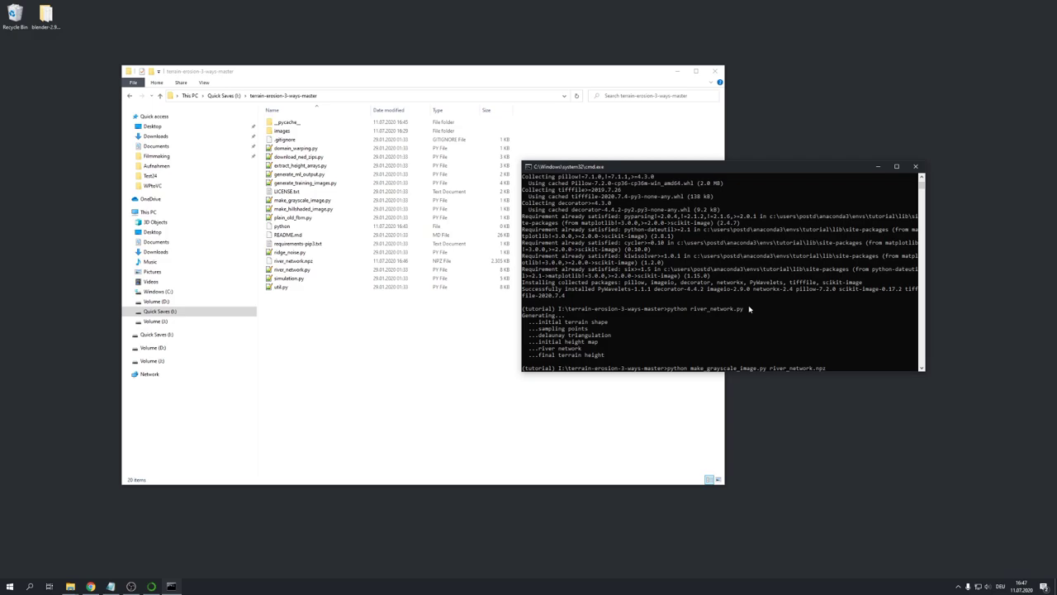
pyautogui.write('ut.tif')
pyautogui.moveTo(702, 166); pyautogui.dragTo(673, 166)
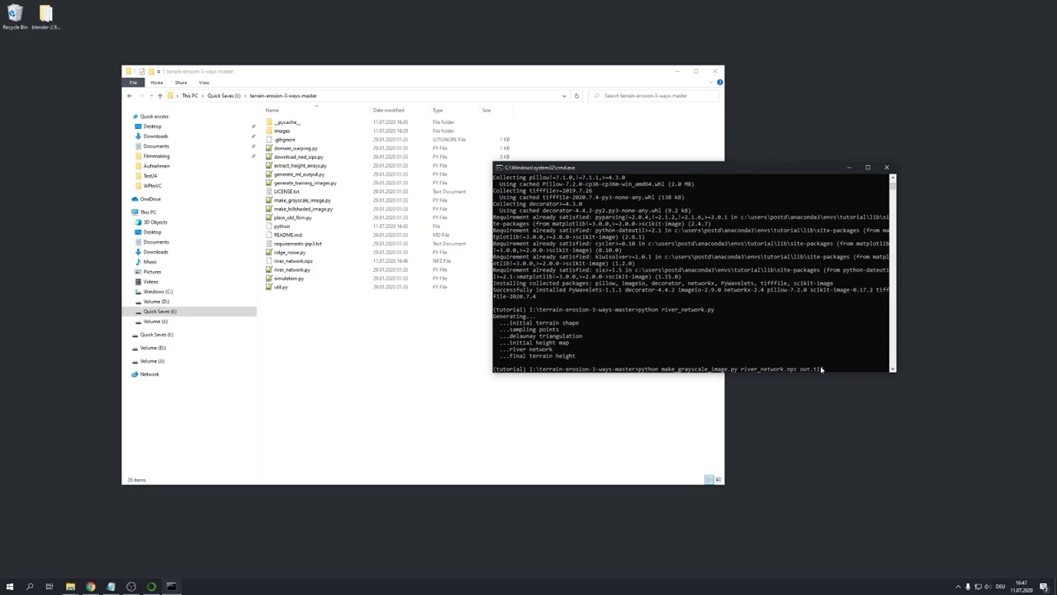
pyautogui.press('Return')
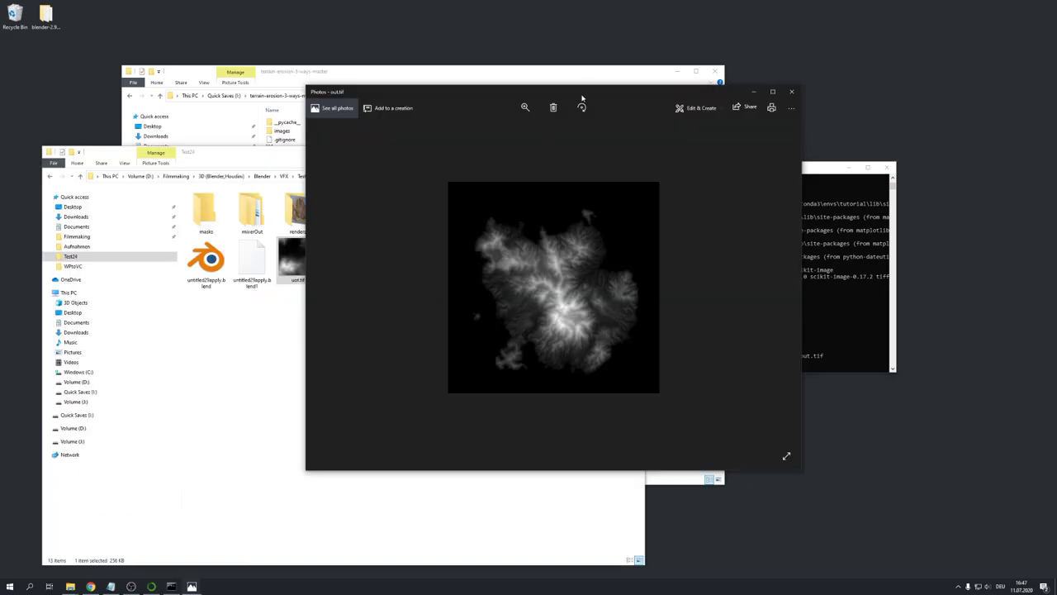
# Place the out.tif and uot.tif image windows next to each other to compare the two heightmaps
pyautogui.moveTo(584, 96); pyautogui.dragTo(750, 110)
pyautogui.moveTo(463, 92); pyautogui.dragTo(283, 92)
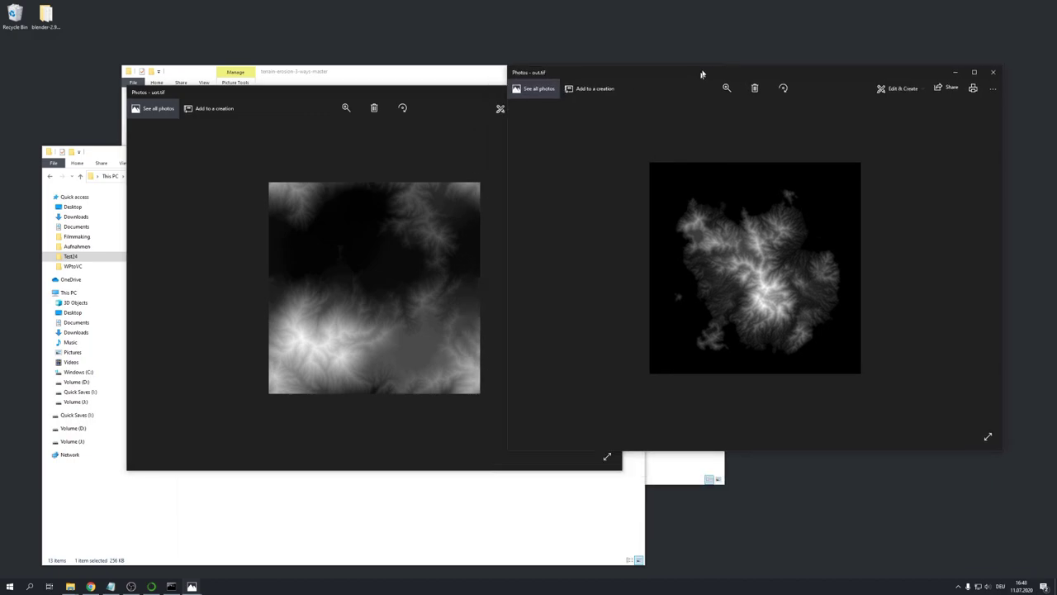
pyautogui.click(342, 298)
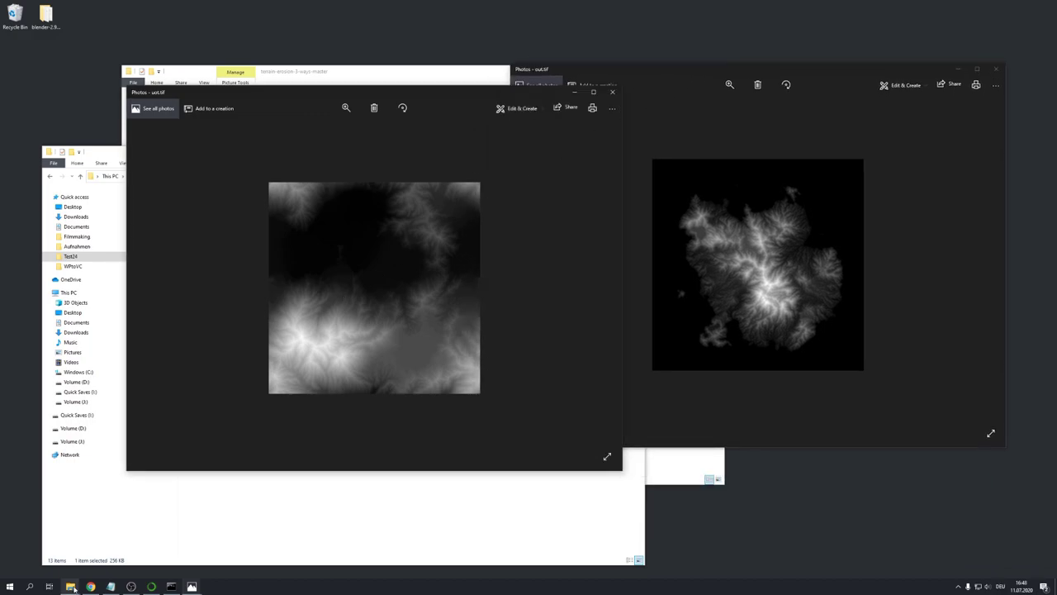
# Open simulation.py from the terrain-erosion-3-ways-master folder in Notepad++ and inspect its grid dimension constant dim
pyautogui.moveTo(73, 586)
pyautogui.click(109, 549)
pyautogui.rightClick(280, 287)
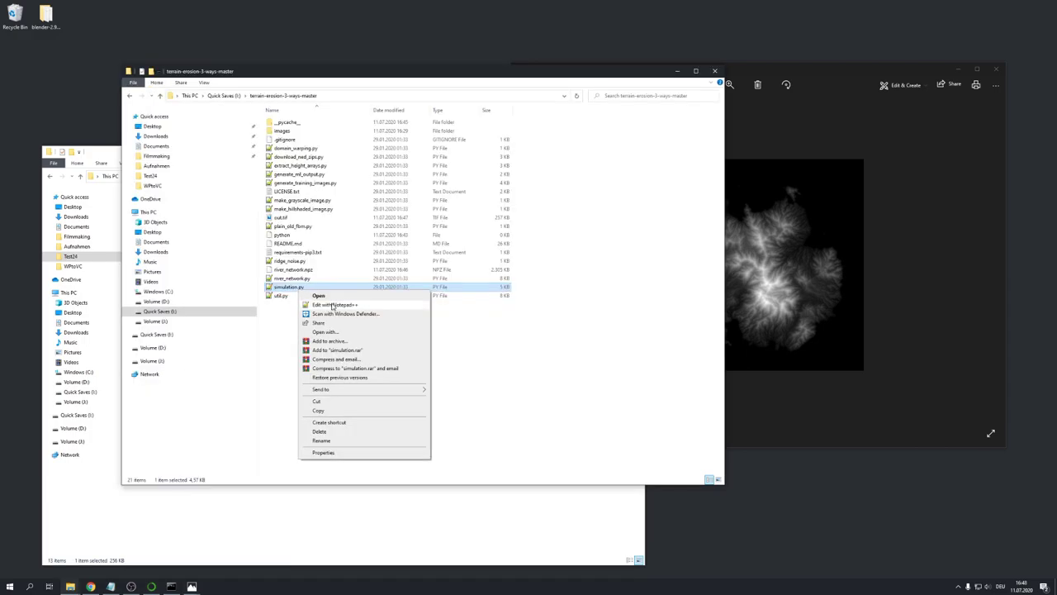
pyautogui.click(292, 297)
pyautogui.scroll(-13, 293, 297)
pyautogui.scroll(11, 260, 295)
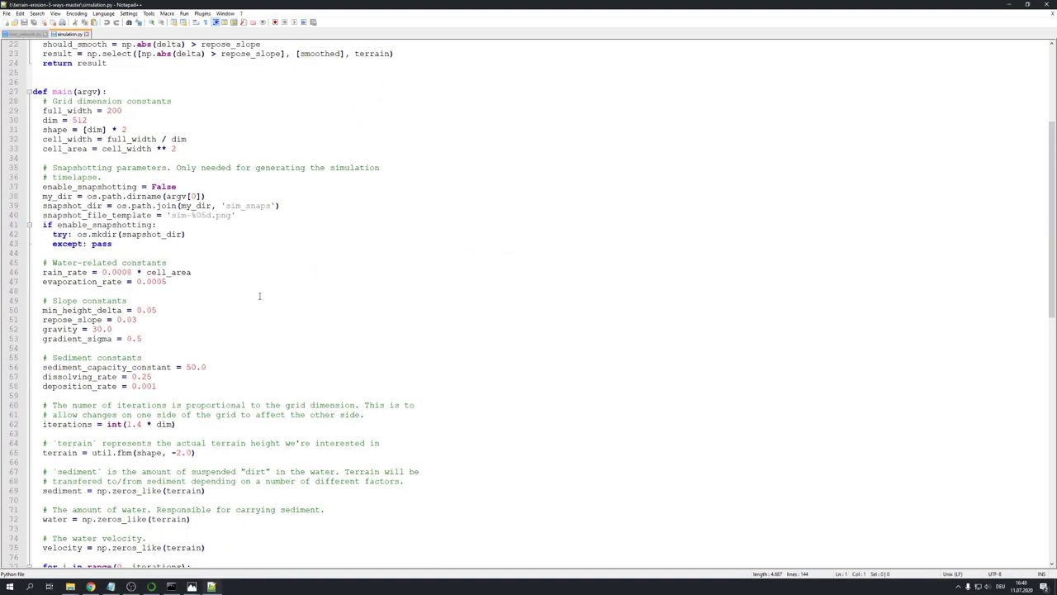
pyautogui.doubleClick(79, 262)
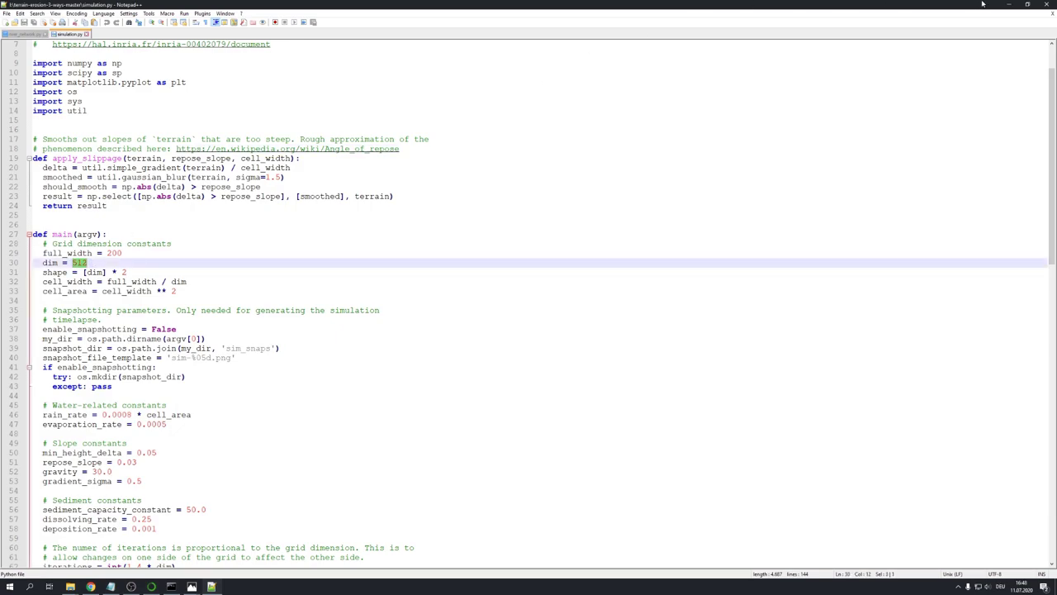
pyautogui.click(1008, 4)
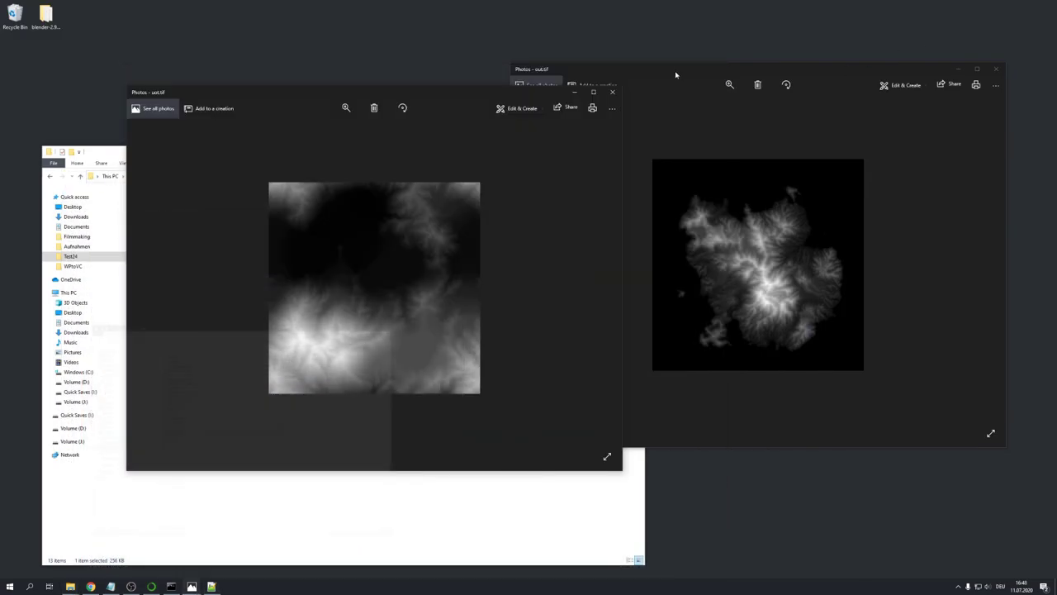
# Align the two heightmap windows at the same height and examine the uot.tif image up close
pyautogui.moveTo(481, 117); pyautogui.dragTo(454, 116)
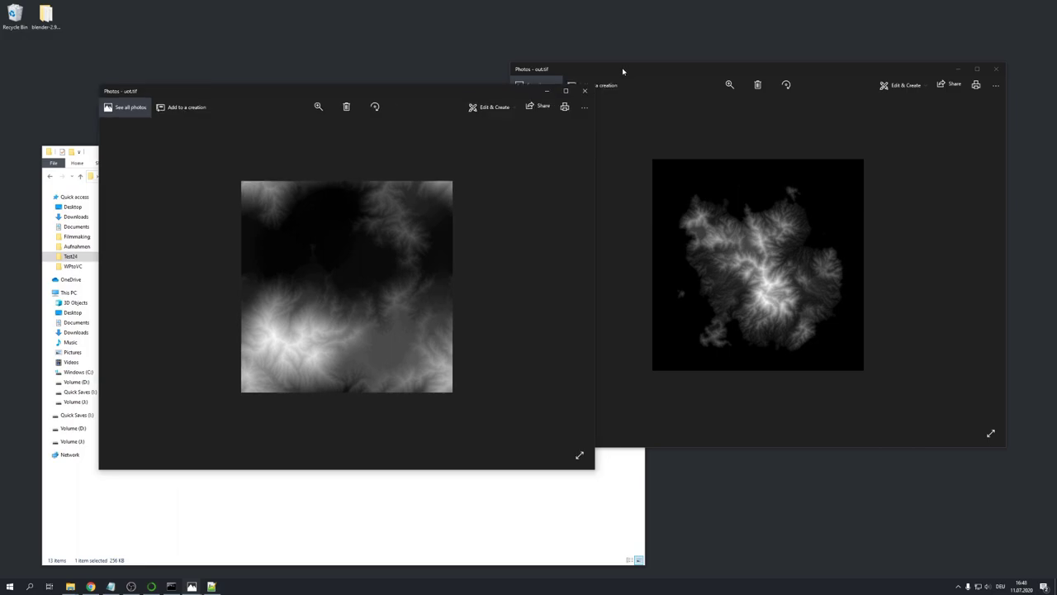
pyautogui.moveTo(624, 73); pyautogui.dragTo(649, 93)
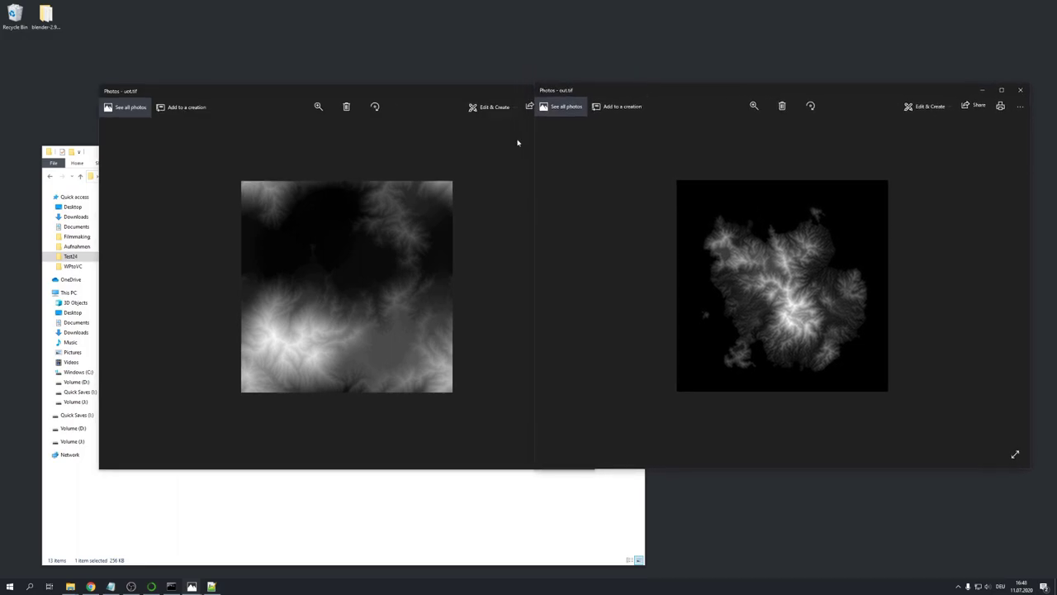
pyautogui.click(311, 147)
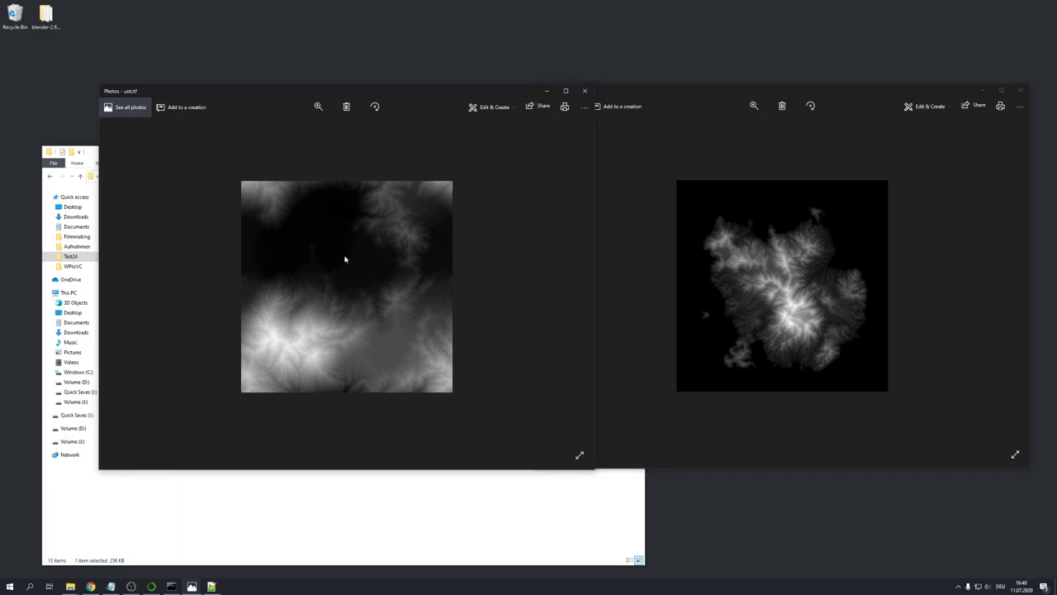
pyautogui.click(318, 107)
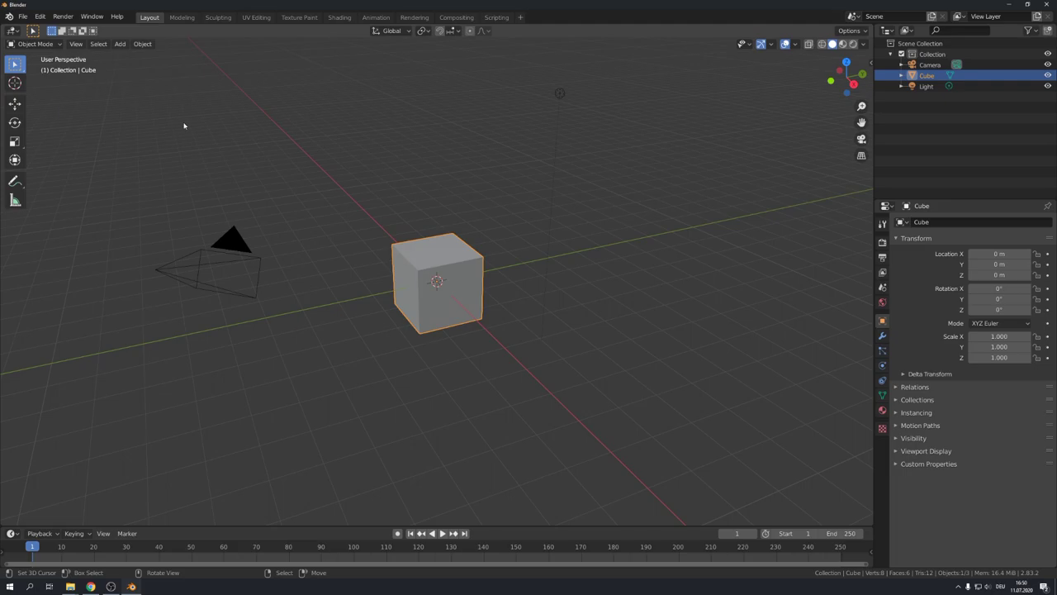
# Switch to Blender and delete all default objects from the scene
pyautogui.moveTo(401, 242); pyautogui.dragTo(408, 257, button='middle')
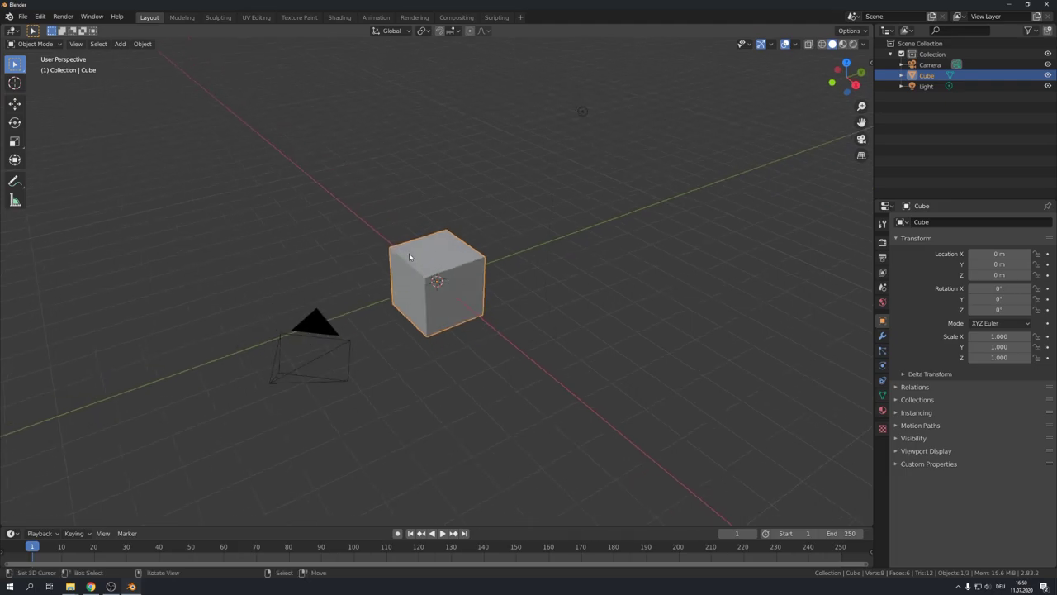
pyautogui.press('a')
pyautogui.press('x')
pyautogui.click(409, 253)
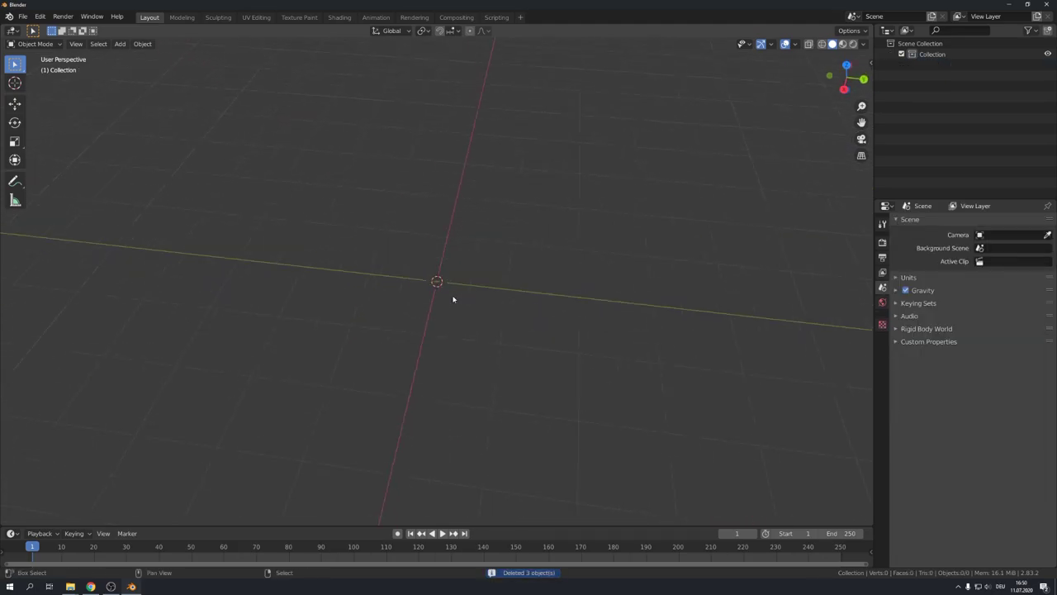
# Add a landscape mesh to the empty scene and show the Landscape Tools for it
pyautogui.hotkey('shift', 'a')
pyautogui.click(529, 396)
pyautogui.moveTo(493, 401); pyautogui.dragTo(508, 348, button='middle')
pyautogui.press('n')
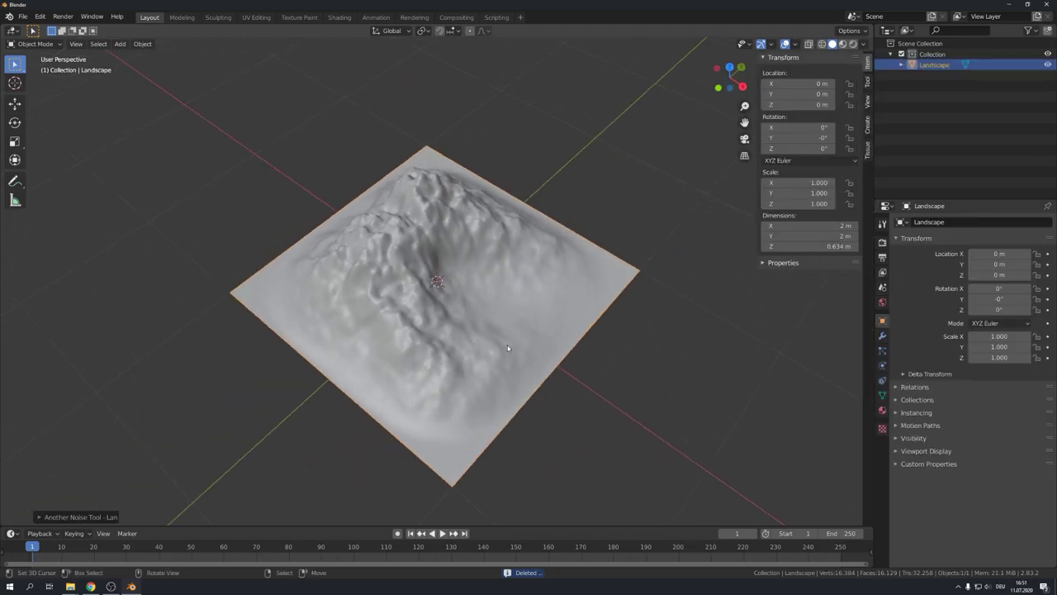
pyautogui.click(867, 126)
pyautogui.click(791, 70)
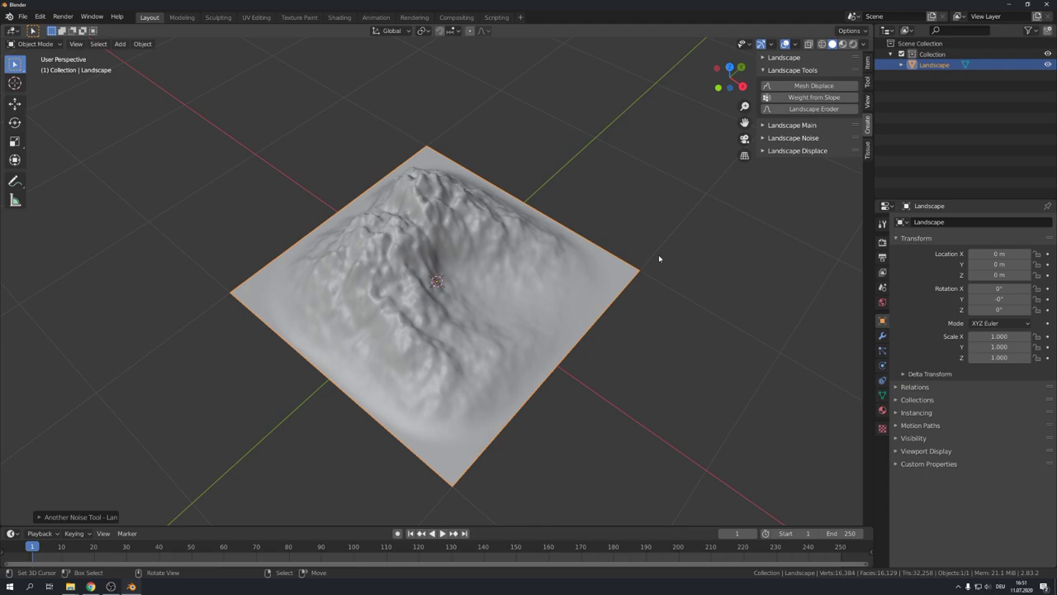
# Replace the landscape's mesh geometry in Edit Mode with a flat plane subdivided into 65,536 faces
pyautogui.moveTo(618, 264); pyautogui.dragTo(661, 212, button='middle')
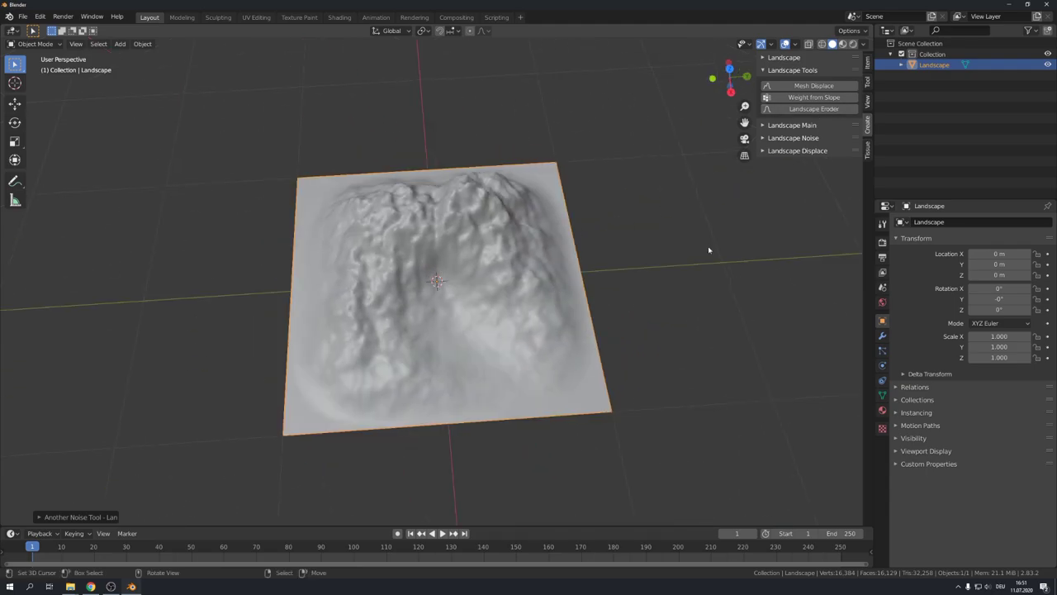
pyautogui.moveTo(535, 251); pyautogui.dragTo(460, 307, button='middle')
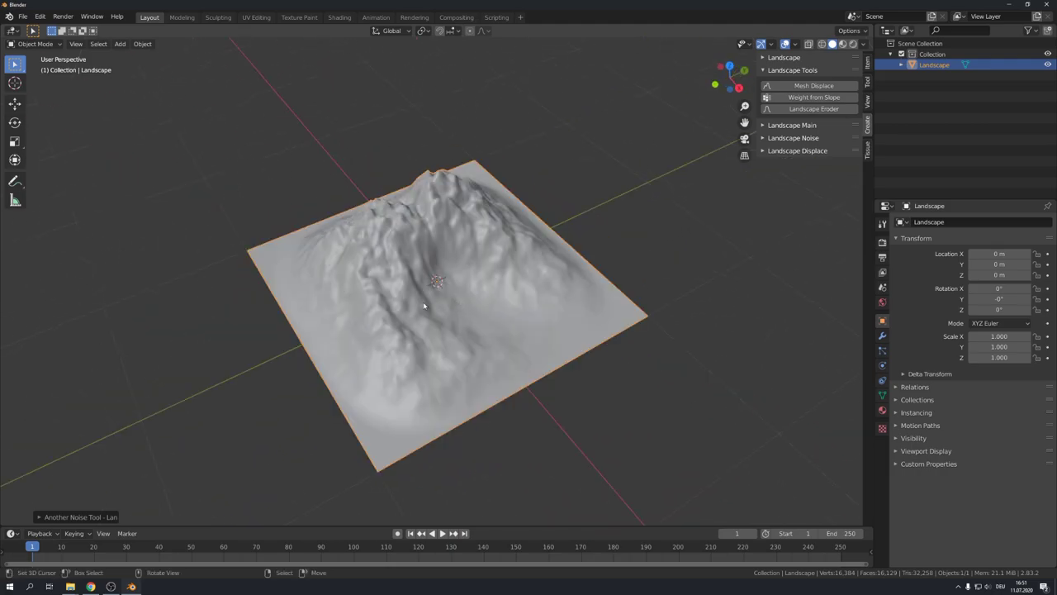
pyautogui.press('Tab')
pyautogui.press('x')
pyautogui.click(501, 332)
pyautogui.moveTo(501, 332); pyautogui.dragTo(438, 293, button='middle')
pyautogui.press('Tab')
pyautogui.press('Tab')
pyautogui.hotkey('shift', 'a')
pyautogui.click(467, 308)
pyautogui.rightClick(469, 314)
pyautogui.click(469, 315)
pyautogui.press('Tab')
# Add a Displace modifier with a new texture to the flat landscape and open the texture's settings
pyautogui.click(882, 335)
pyautogui.click(939, 222)
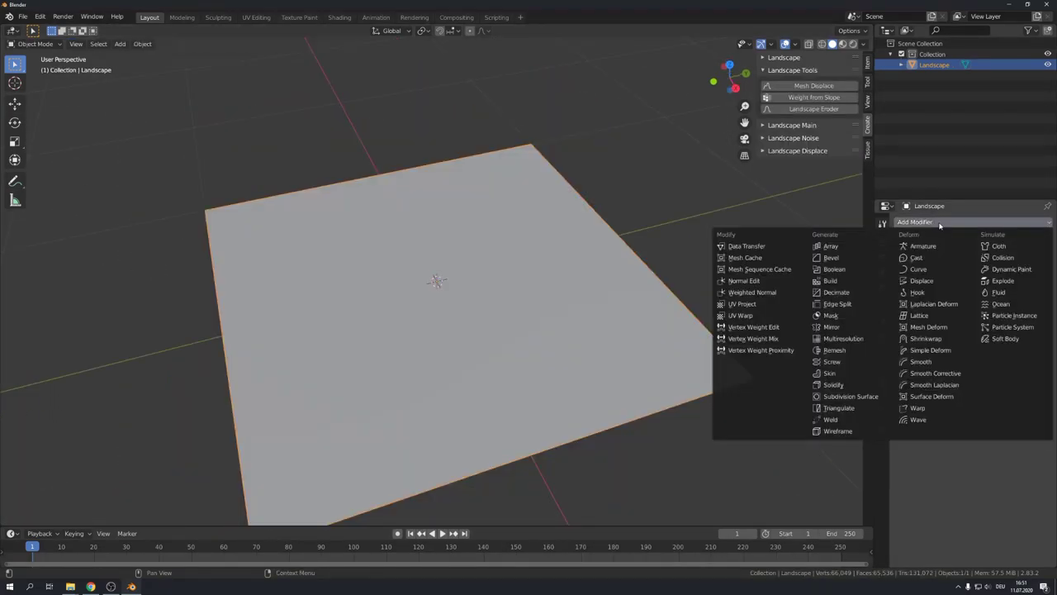
pyautogui.click(921, 280)
pyautogui.click(1007, 281)
pyautogui.click(1045, 279)
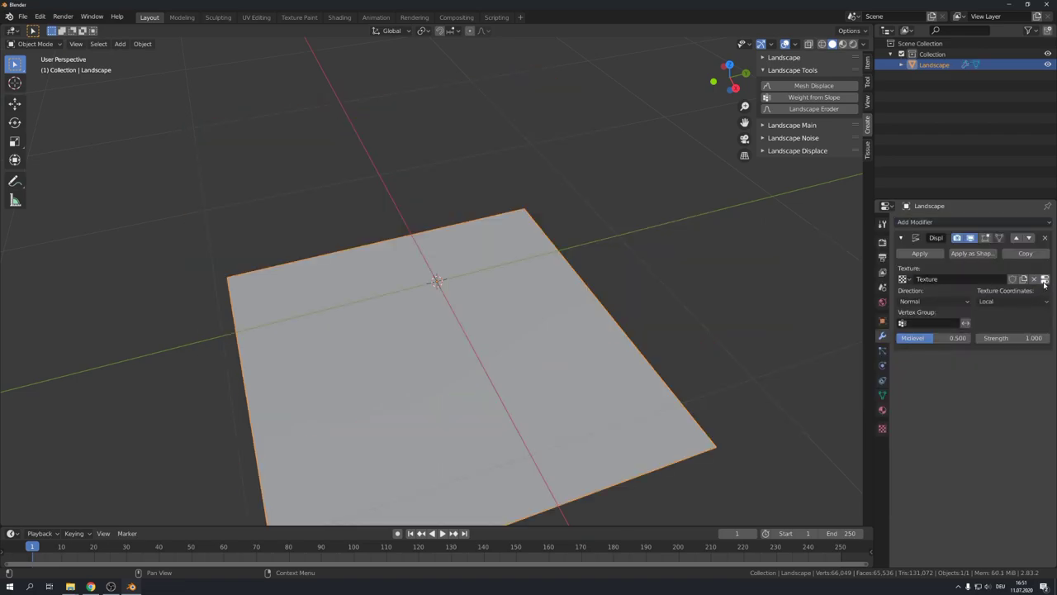
# Load the uot.tif heightmap from the Test24 folder as the displacement texture's image
pyautogui.click(1022, 403)
pyautogui.click(414, 209)
pyautogui.doubleClick(428, 214)
pyautogui.moveTo(507, 343); pyautogui.dragTo(454, 351, button='middle')
pyautogui.scroll(3, 460, 357)
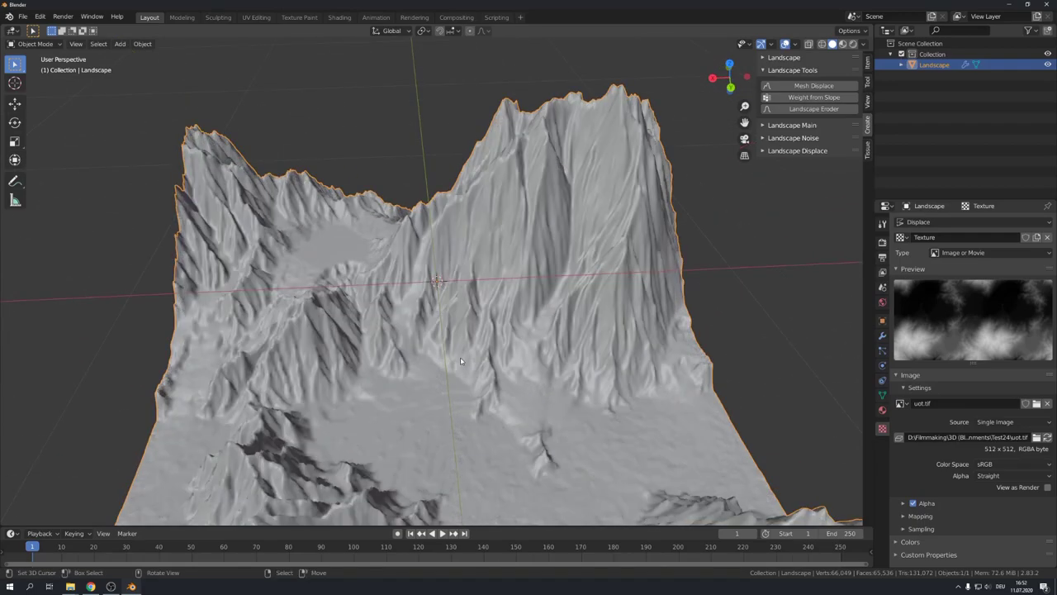
pyautogui.scroll(-3, 460, 357)
# Set the Displace modifier's strength to 0.75
pyautogui.click(882, 334)
pyautogui.click(1007, 338)
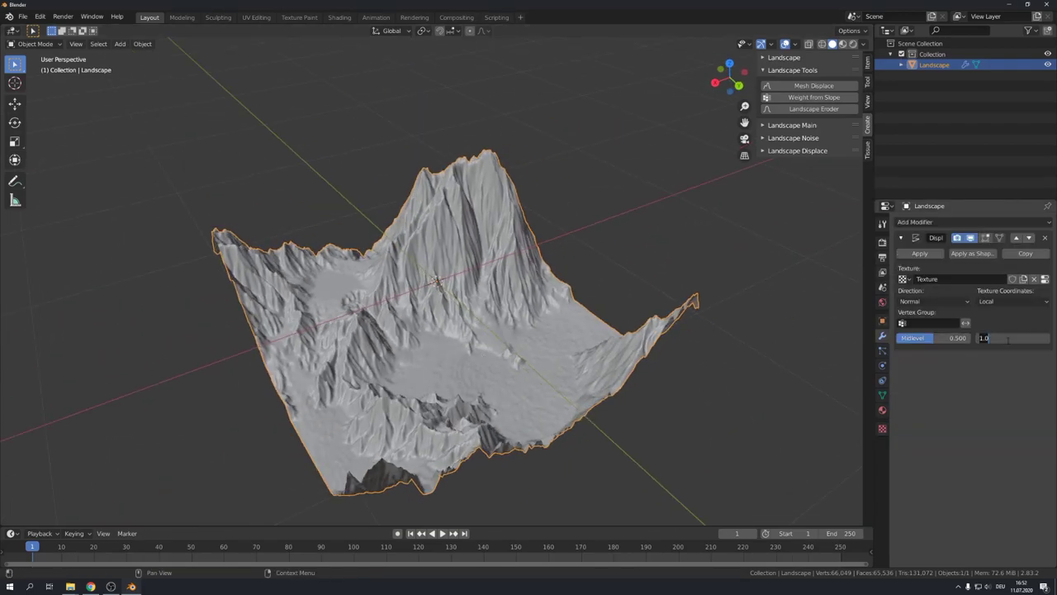
pyautogui.press('BackSpace')
pyautogui.write('.75')
pyautogui.press('Return')
pyautogui.scroll(5, 636, 338)
pyautogui.scroll(-5, 482, 346)
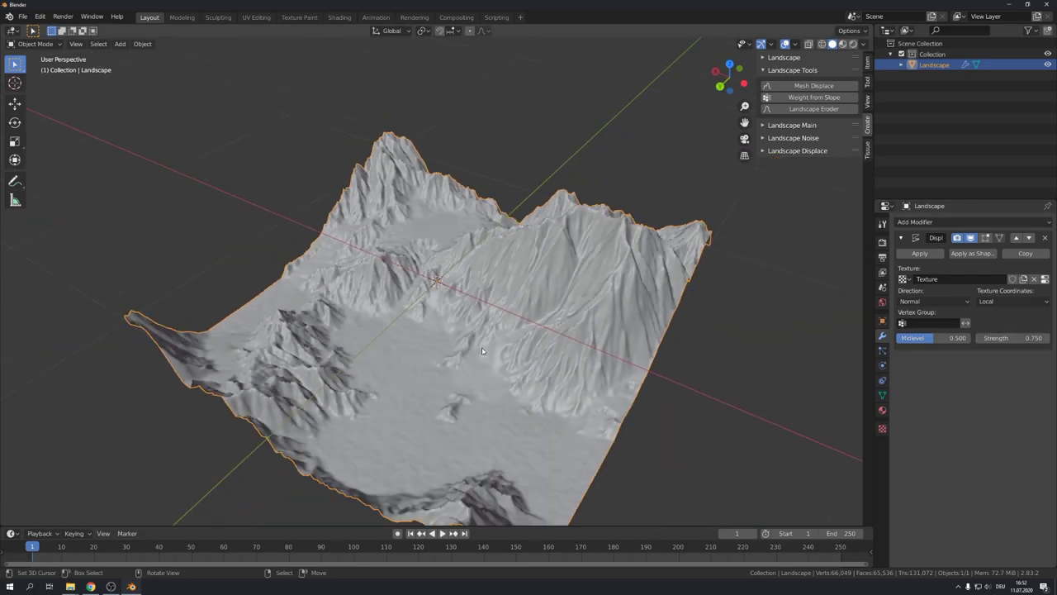
# Apply the Displace modifier and run Landscape Eroder on the displaced landscape
pyautogui.click(919, 253)
pyautogui.click(814, 108)
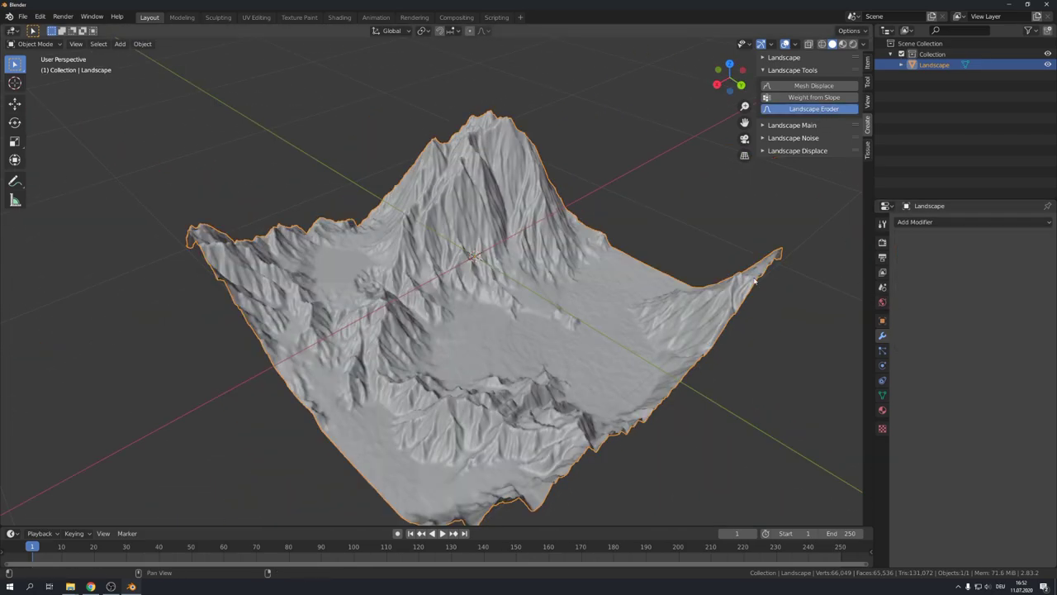
pyautogui.moveTo(754, 281); pyautogui.dragTo(160, 448, button='middle')
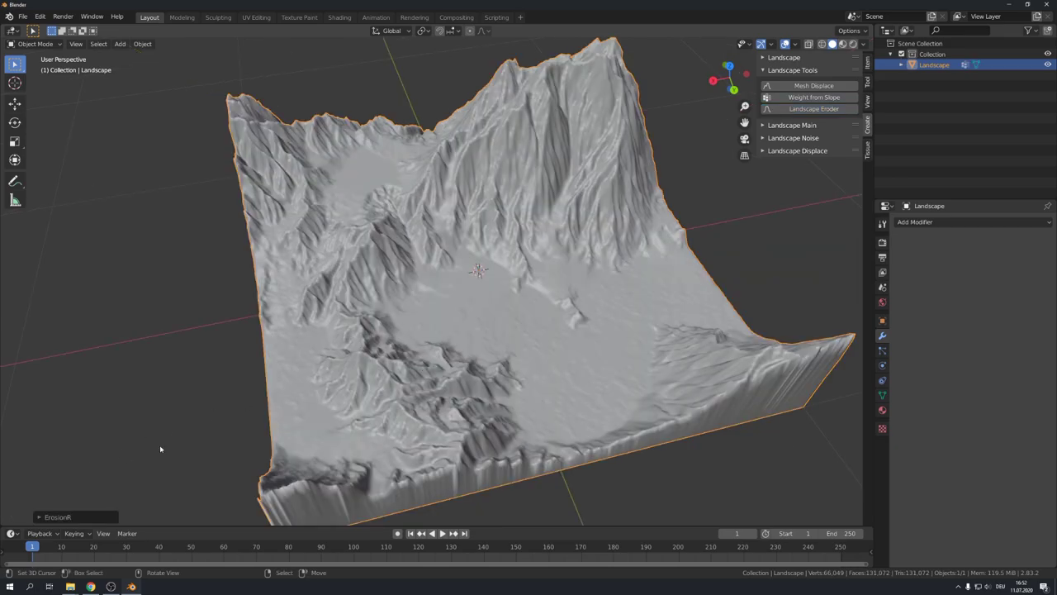
# Show the landscape's vertex groups and enlarge the list so that all of them fit
pyautogui.moveTo(521, 320); pyautogui.dragTo(537, 450, button='middle')
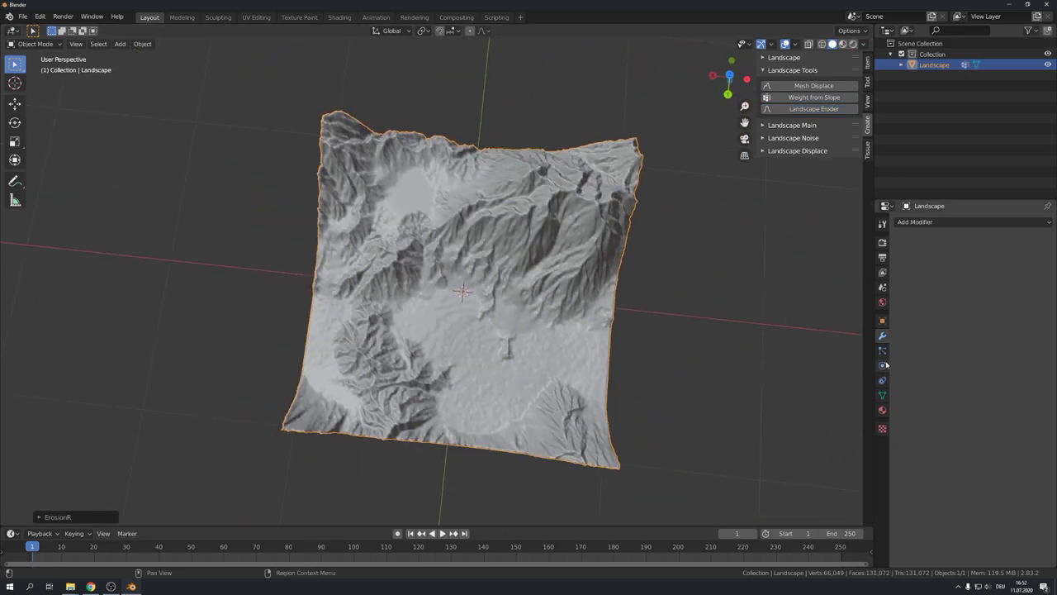
pyautogui.click(881, 395)
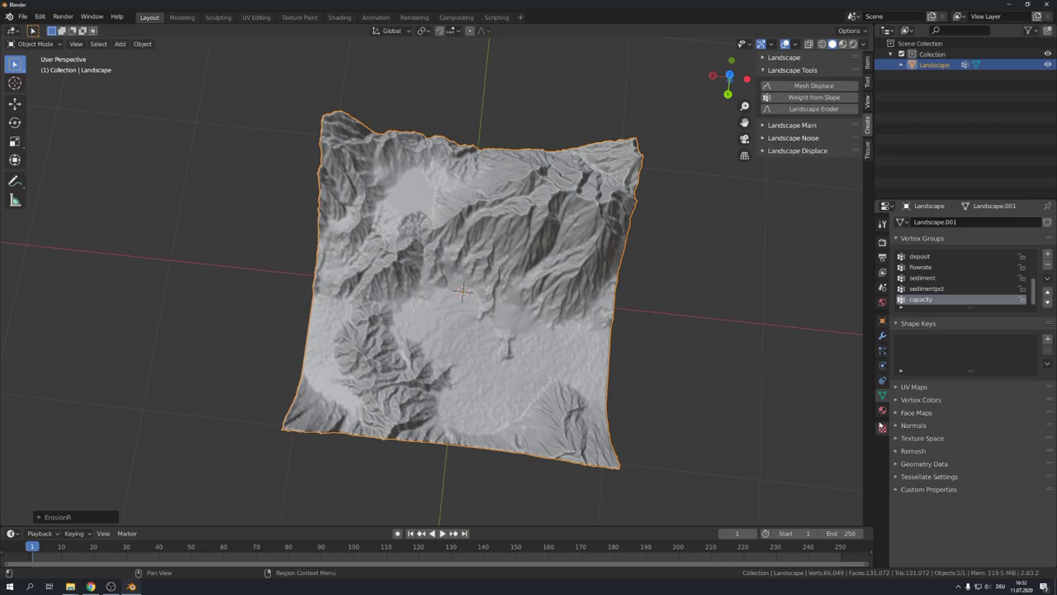
pyautogui.moveTo(970, 306); pyautogui.dragTo(970, 426)
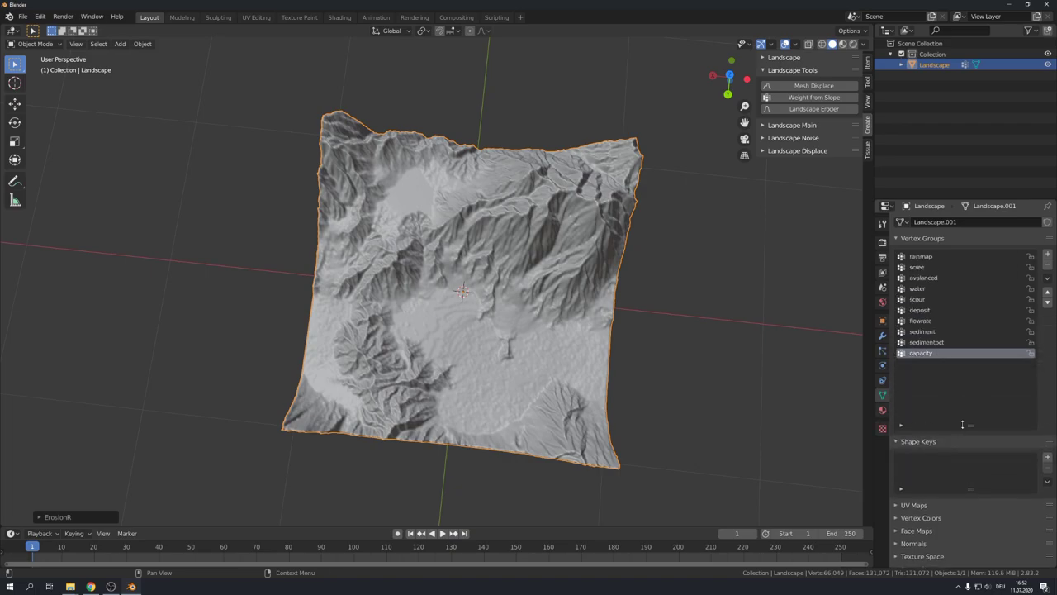
# Switch the landscape to Weight Paint mode and inspect the capacity weights across the terrain
pyautogui.moveTo(577, 326); pyautogui.dragTo(568, 313, button='middle')
pyautogui.hotkey('ctrl', 'Tab')
pyautogui.click(487, 272)
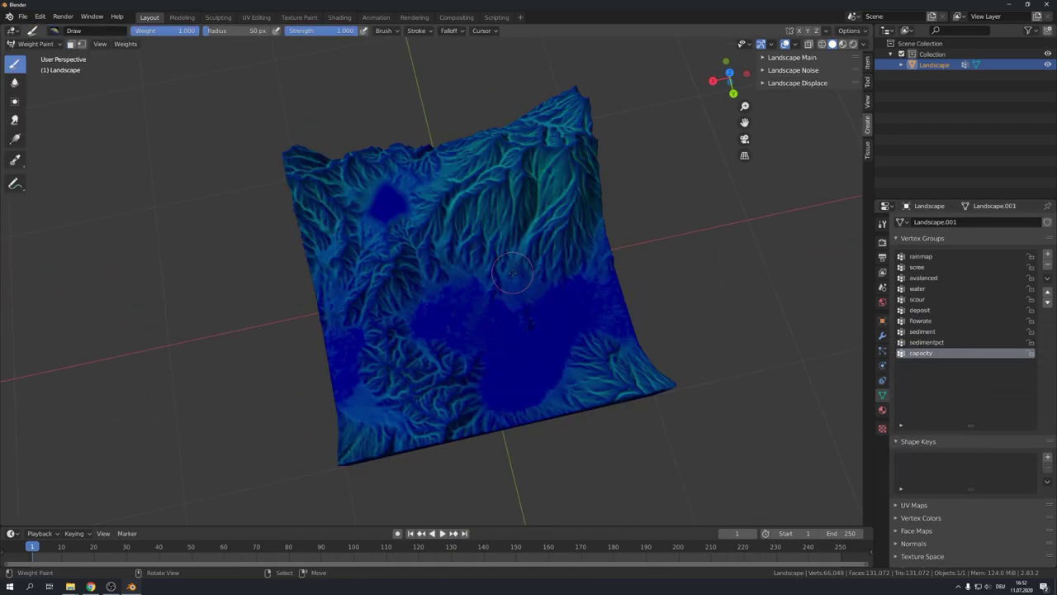
pyautogui.moveTo(495, 277); pyautogui.dragTo(535, 285, button='middle')
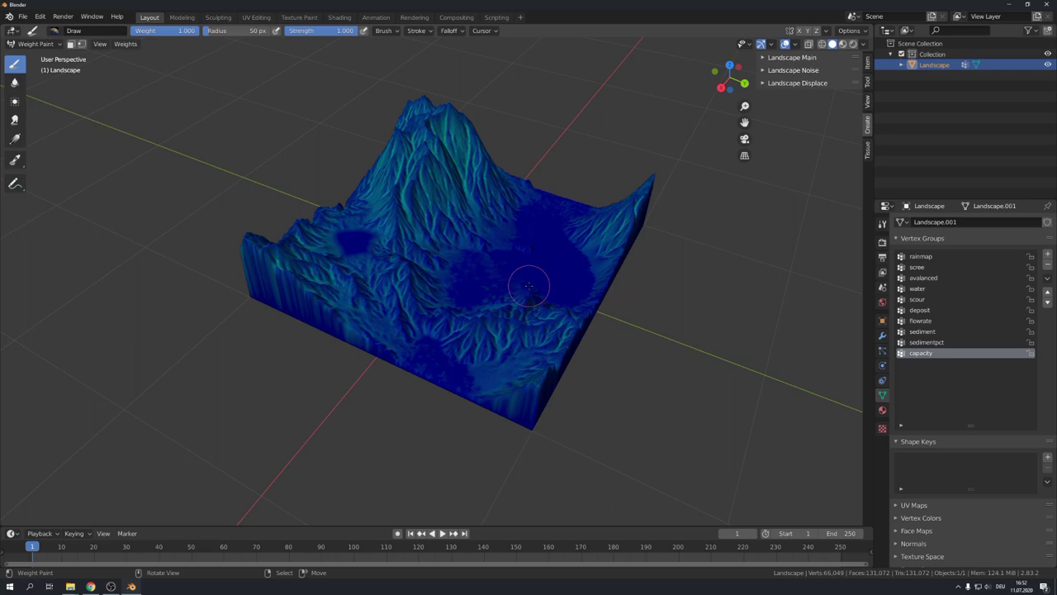
pyautogui.scroll(5, 523, 283)
pyautogui.moveTo(479, 306); pyautogui.dragTo(529, 248, button='middle')
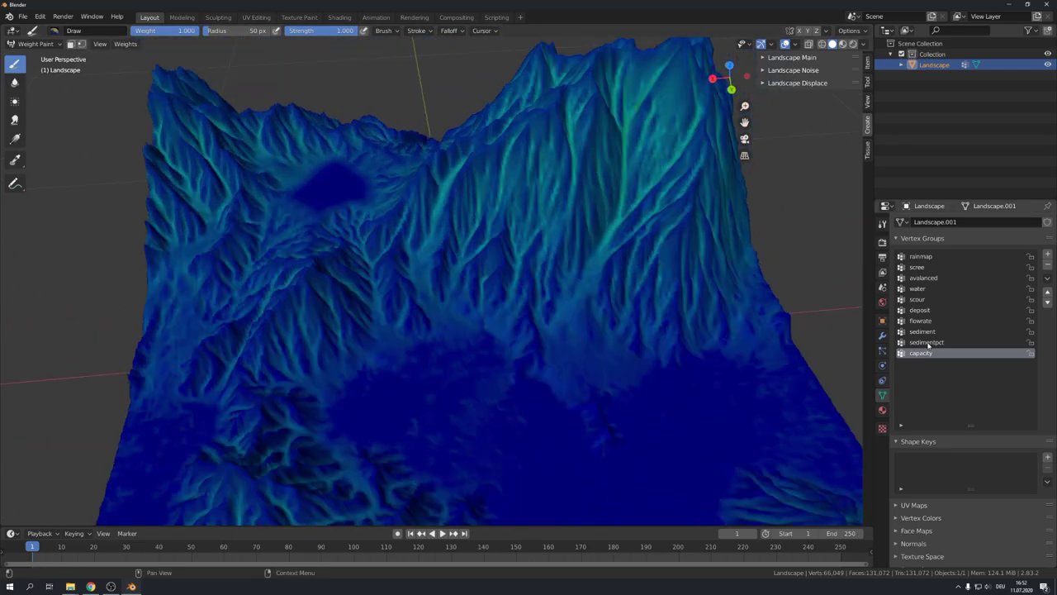
# Examine the weights of the sedimentpct, sediment, scour and water vertex groups on the terrain
pyautogui.click(927, 343)
pyautogui.click(923, 331)
pyautogui.click(917, 302)
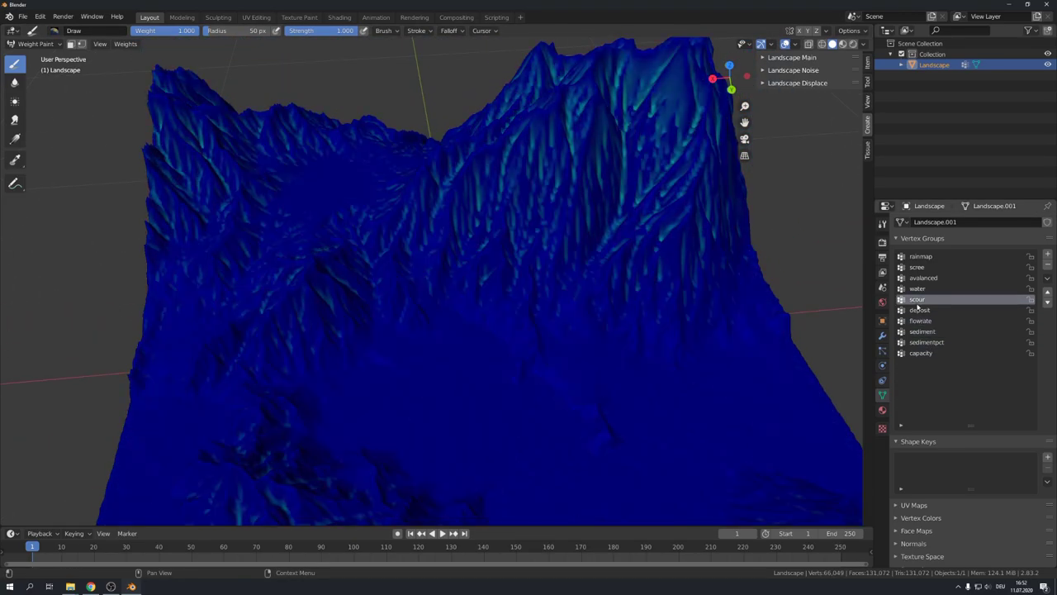
pyautogui.click(918, 289)
pyautogui.scroll(-5, 749, 324)
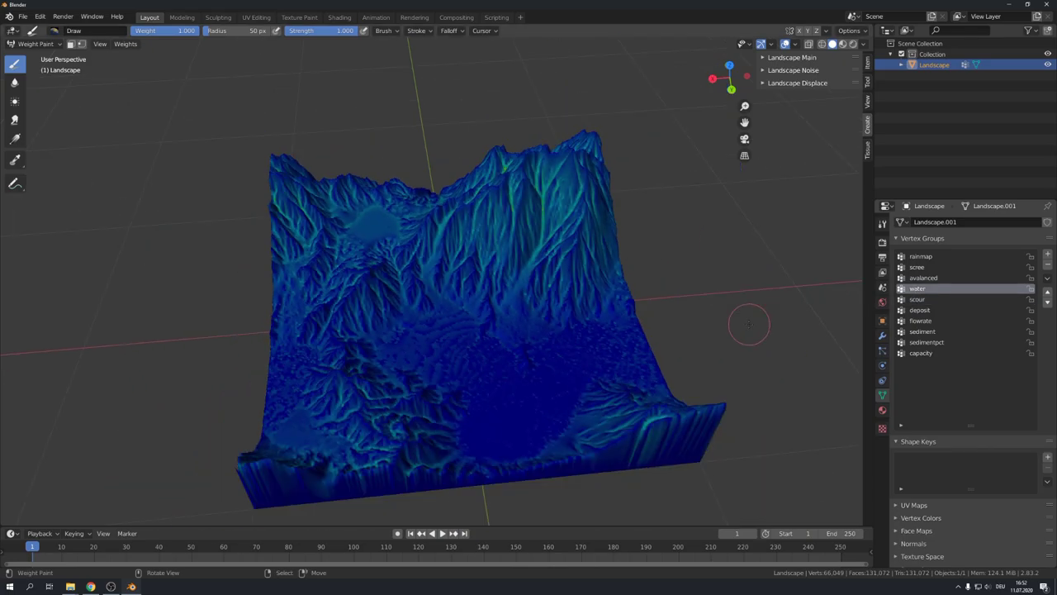
# Make the capacity vertex group active and convert its weights to vertex colors with the Tissue tools
pyautogui.click(921, 353)
pyautogui.moveTo(644, 311); pyautogui.dragTo(661, 314, button='middle')
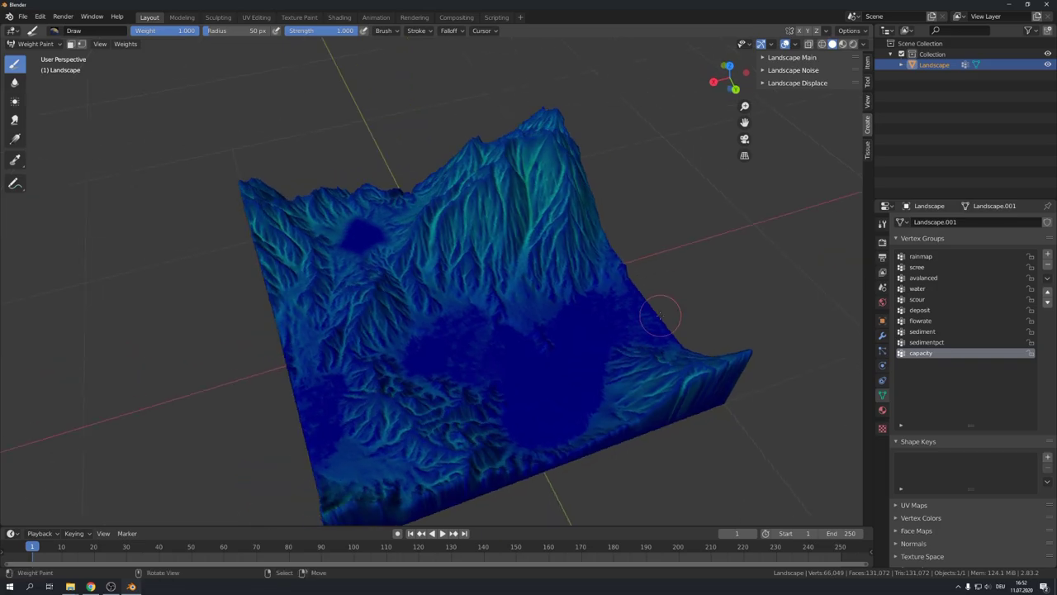
pyautogui.click(867, 149)
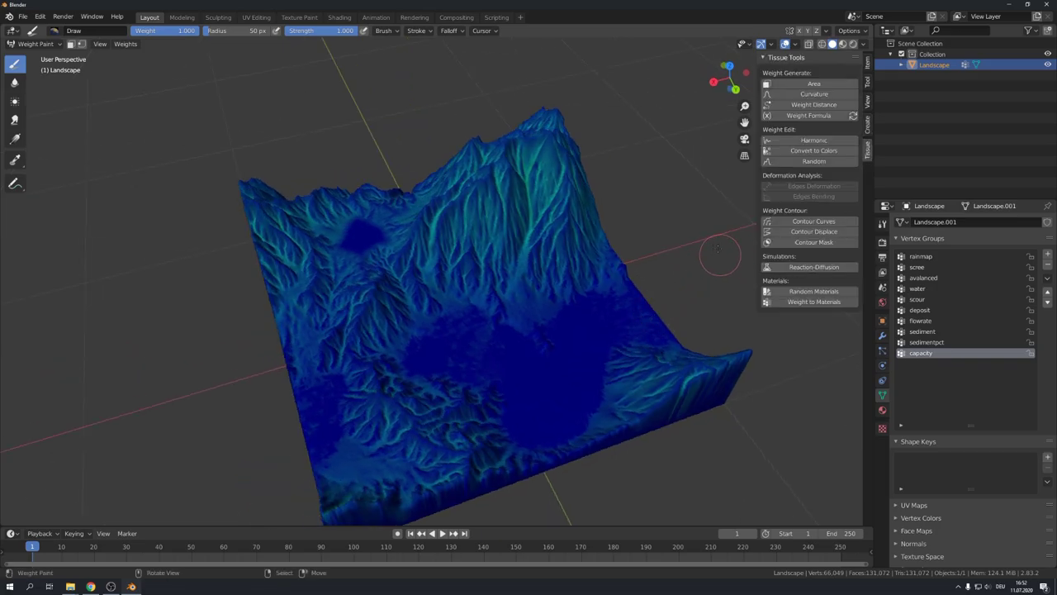
pyautogui.moveTo(674, 247); pyautogui.dragTo(706, 252, button='middle')
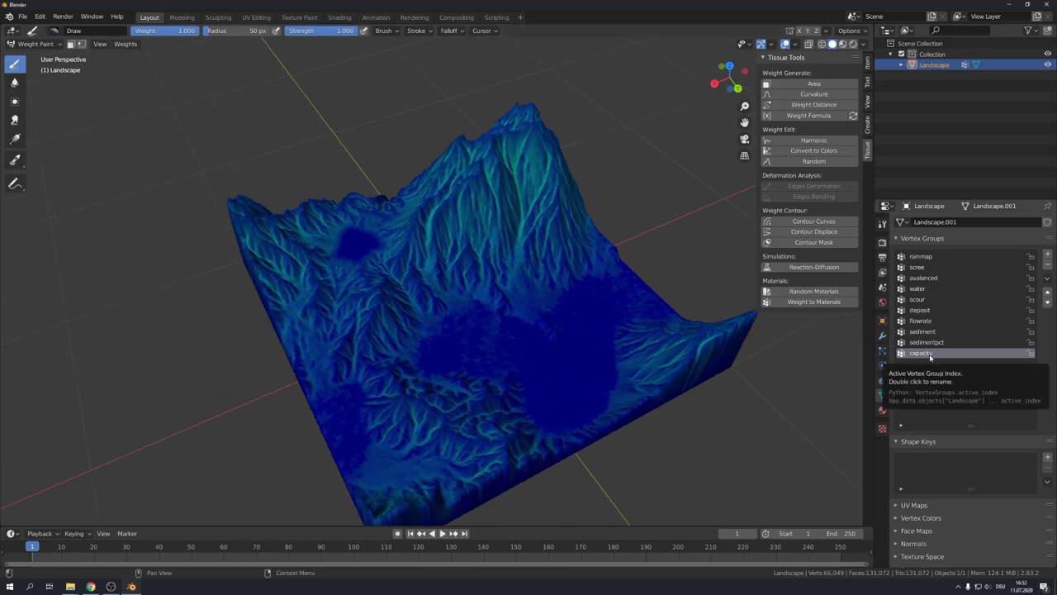
pyautogui.click(813, 151)
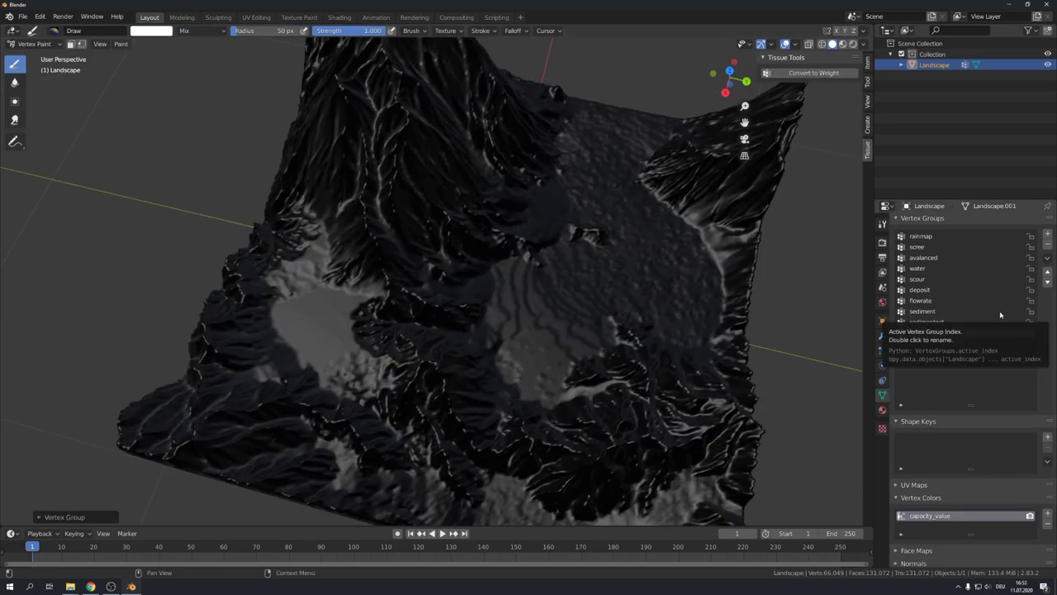
pyautogui.scroll(-2, 958, 322)
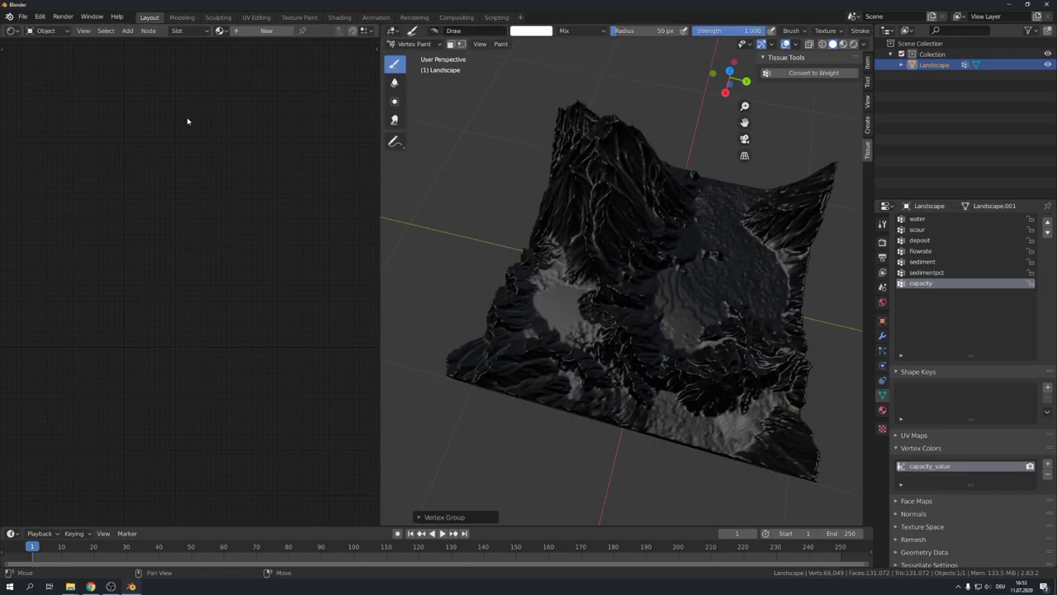
# Create a new material for the landscape, delete its Principled BSDF node and move the Material Output aside
pyautogui.click(265, 31)
pyautogui.scroll(2, 178, 253)
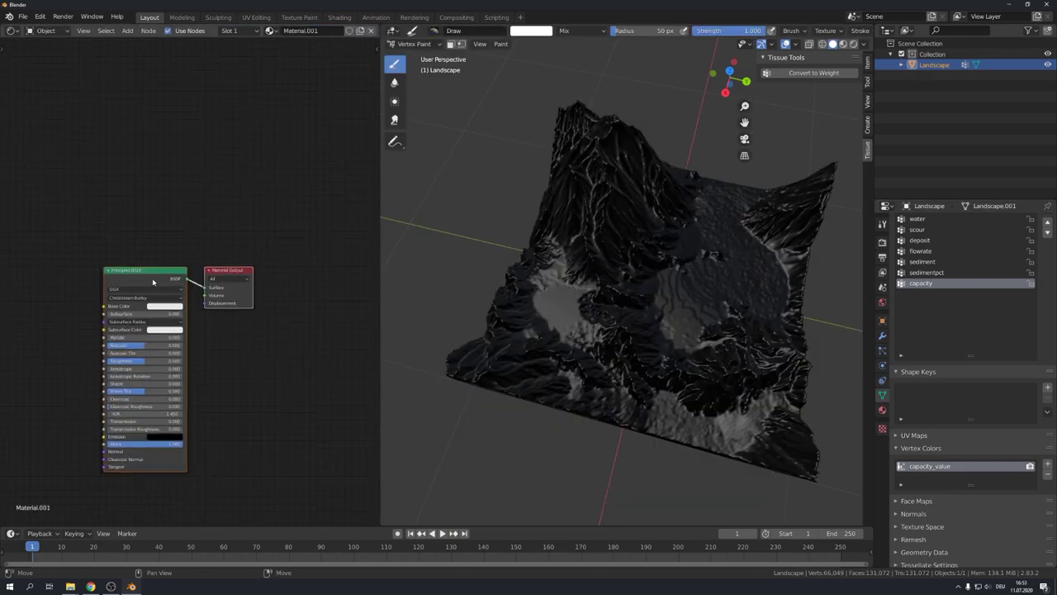
pyautogui.click(156, 279)
pyautogui.press('x')
pyautogui.moveTo(227, 271); pyautogui.dragTo(340, 259)
# Add an Attribute node for the capacity_value vertex colors and place it ahead of the Material Output
pyautogui.hotkey('shift', 'a')
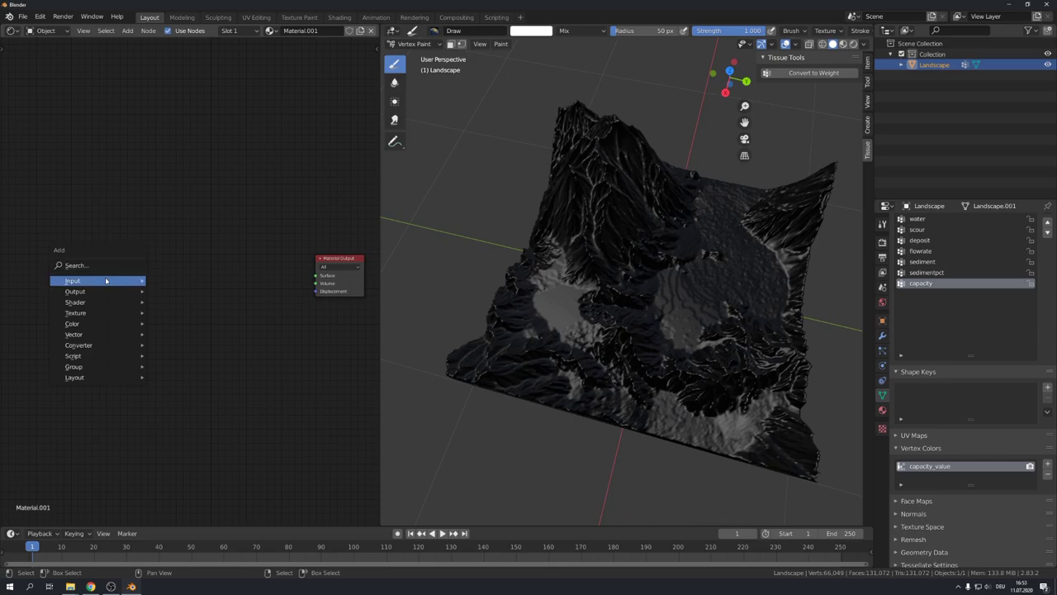
pyautogui.moveTo(132, 281)
pyautogui.moveTo(188, 282)
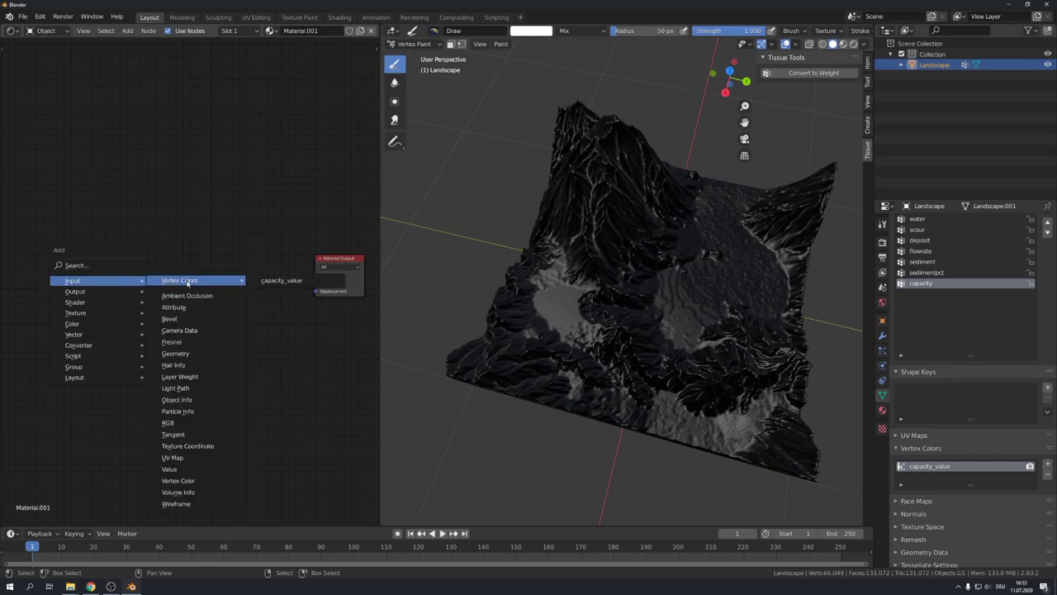
pyautogui.click(280, 281)
pyautogui.click(112, 240)
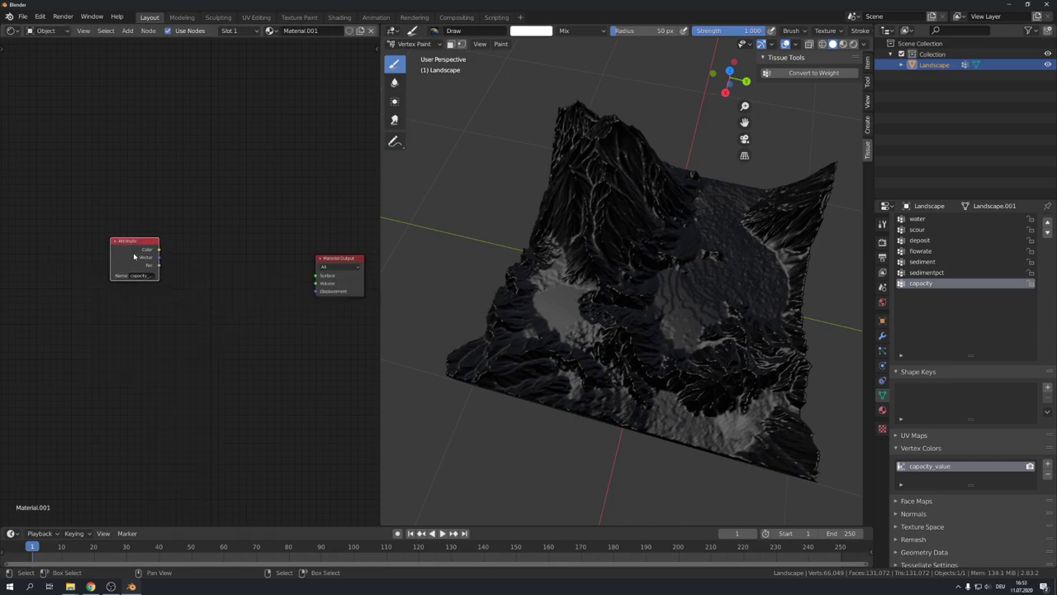
pyautogui.moveTo(135, 256); pyautogui.dragTo(165, 313)
# Add a ColorRamp node with its Fac fed by the Attribute node's Color
pyautogui.scroll(3, 105, 261)
pyautogui.hotkey('shift', 'a')
pyautogui.write('ramp')
pyautogui.press('Return')
pyautogui.click(225, 248)
pyautogui.moveTo(248, 331); pyautogui.dragTo(153, 335, button='middle')
# Add an Emission shader coloured by the ColorRamp and connect it to the Material Output's Surface
pyautogui.hotkey('shift', 'a')
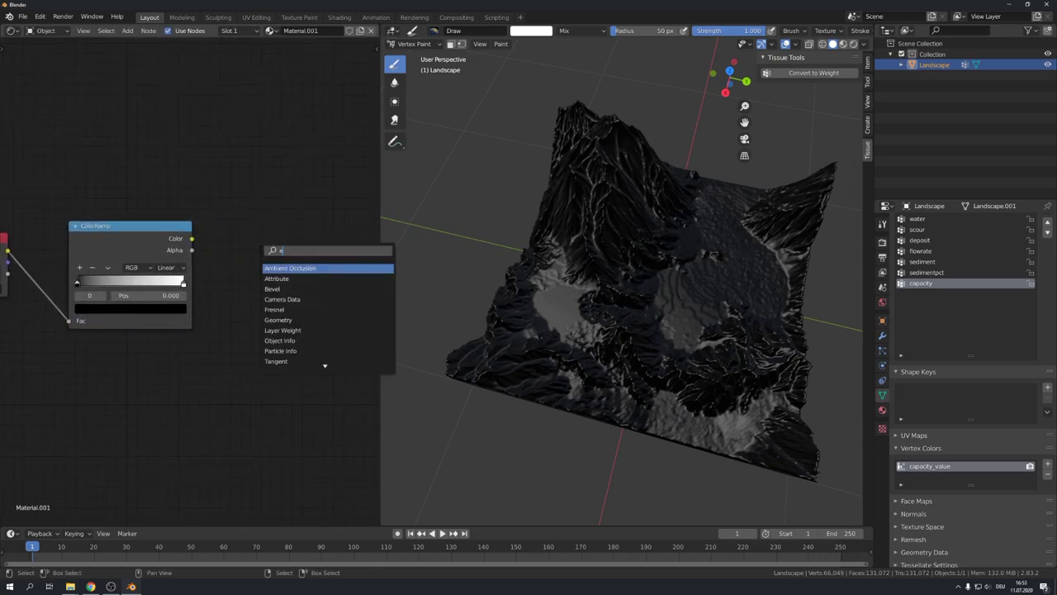
pyautogui.write('emission')
pyautogui.press('Return')
pyautogui.click(235, 180)
pyautogui.moveTo(191, 239); pyautogui.dragTo(219, 205)
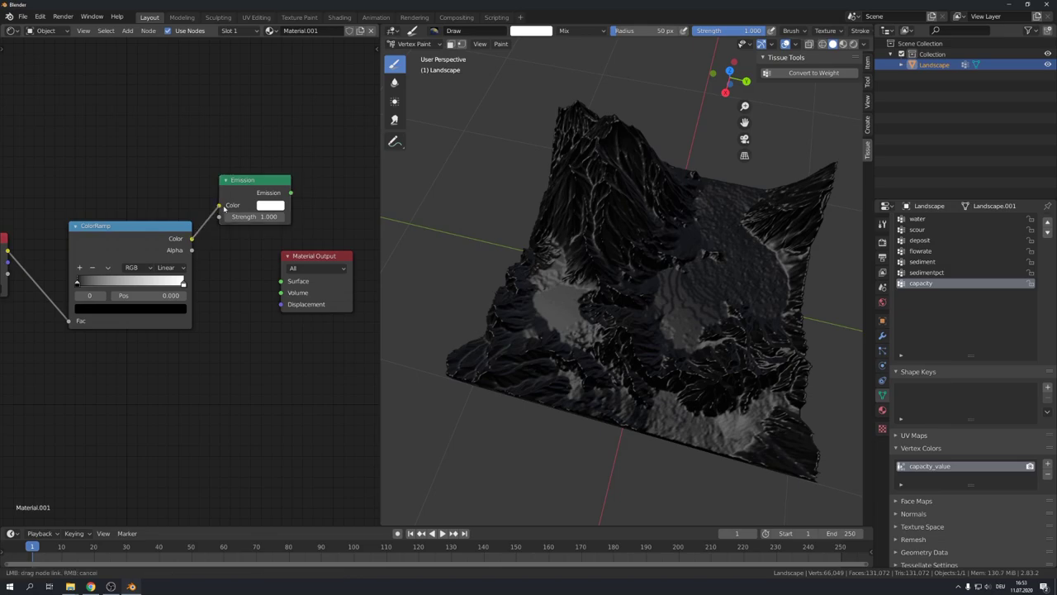
pyautogui.moveTo(291, 193); pyautogui.dragTo(281, 281)
pyautogui.moveTo(313, 255); pyautogui.dragTo(360, 249)
# Return the landscape to Object Mode and show it from the top in rendered shading
pyautogui.hotkey('ctrl', 'Tab')
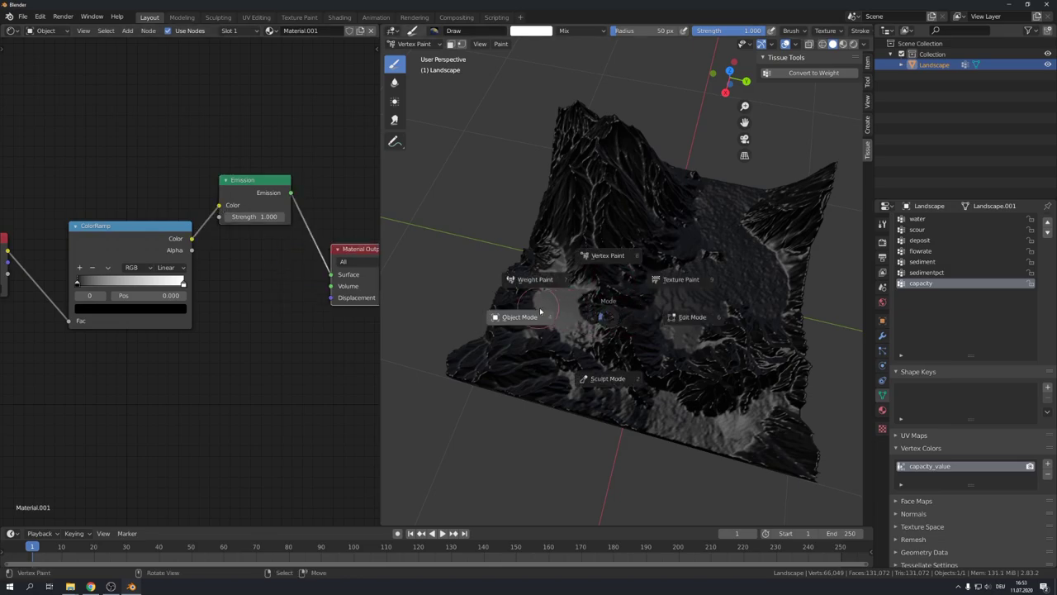
pyautogui.click(512, 285)
pyautogui.press('KP_7')
pyautogui.press('n')
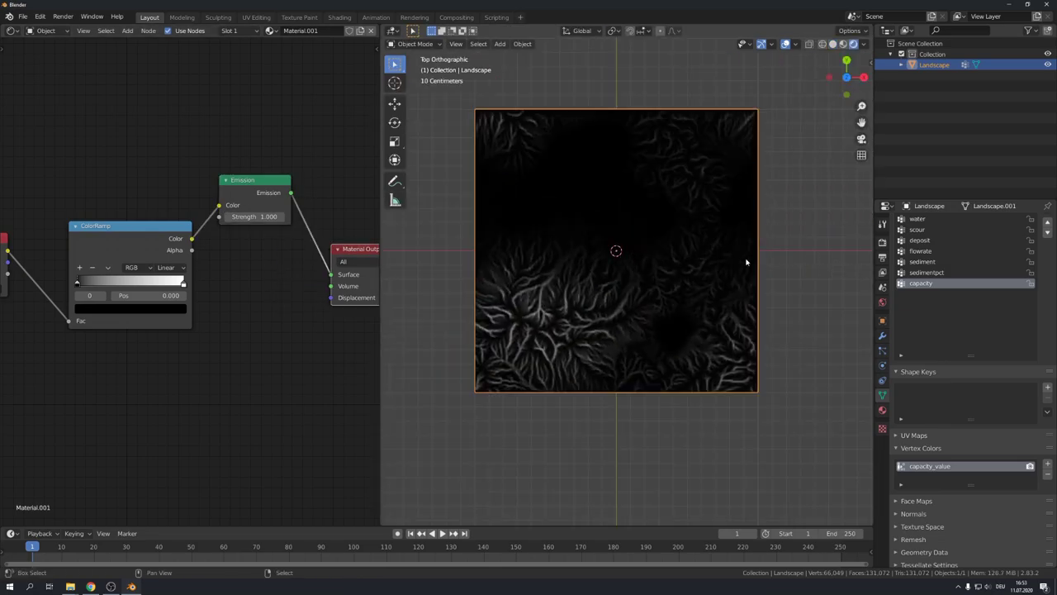
# Add a camera, clear its rotation and move it straight up along Z above the landscape
pyautogui.moveTo(746, 265); pyautogui.dragTo(479, 242, button='middle')
pyautogui.hotkey('shift', 'a')
pyautogui.click(547, 459)
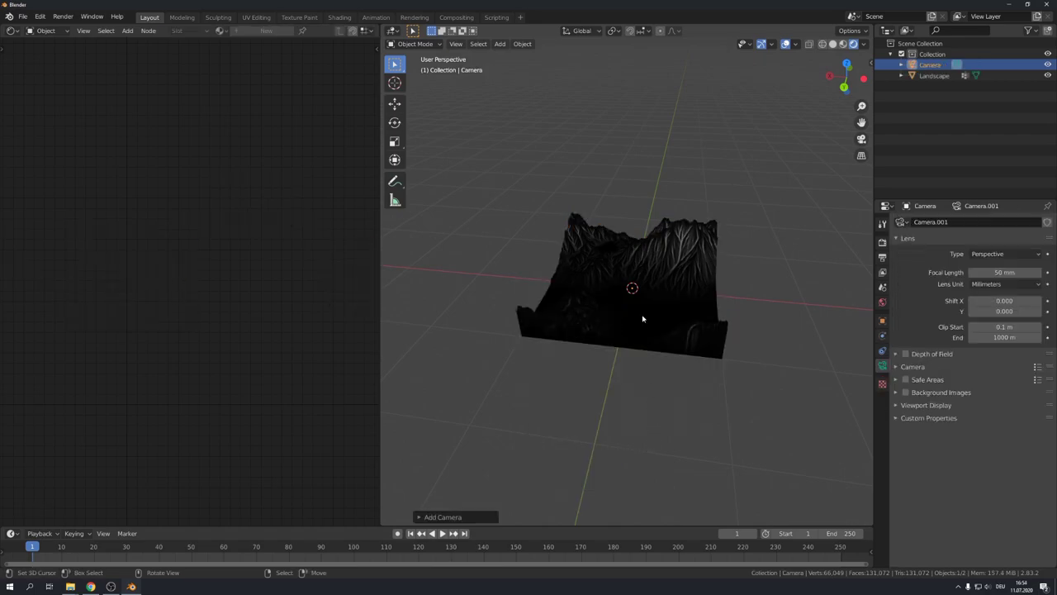
pyautogui.hotkey('alt', 'r')
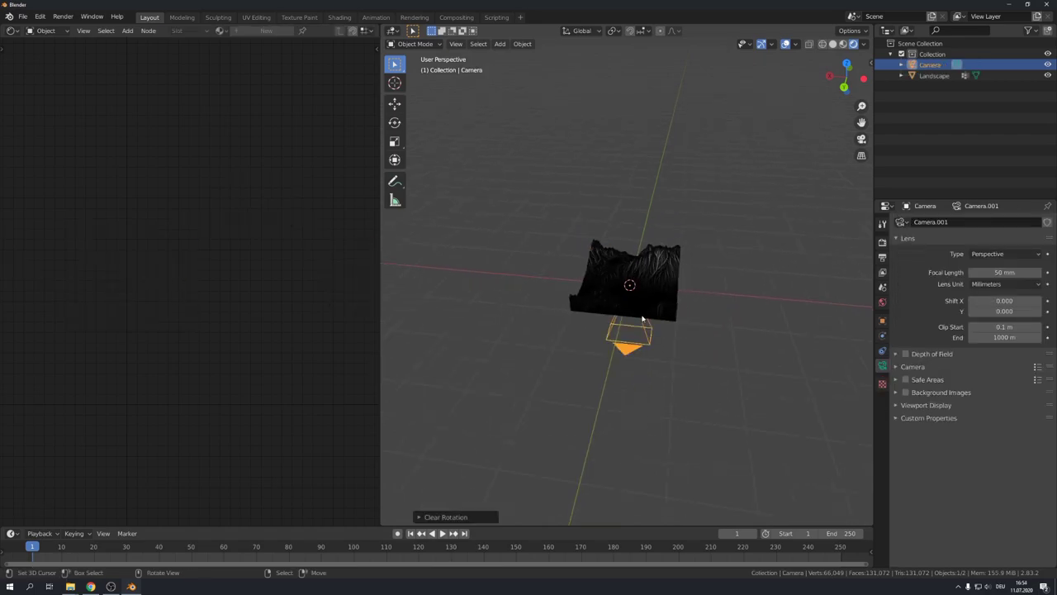
pyautogui.press('g')
pyautogui.press('z')
pyautogui.click(641, 314)
pyautogui.moveTo(642, 314); pyautogui.dragTo(630, 306, button='middle')
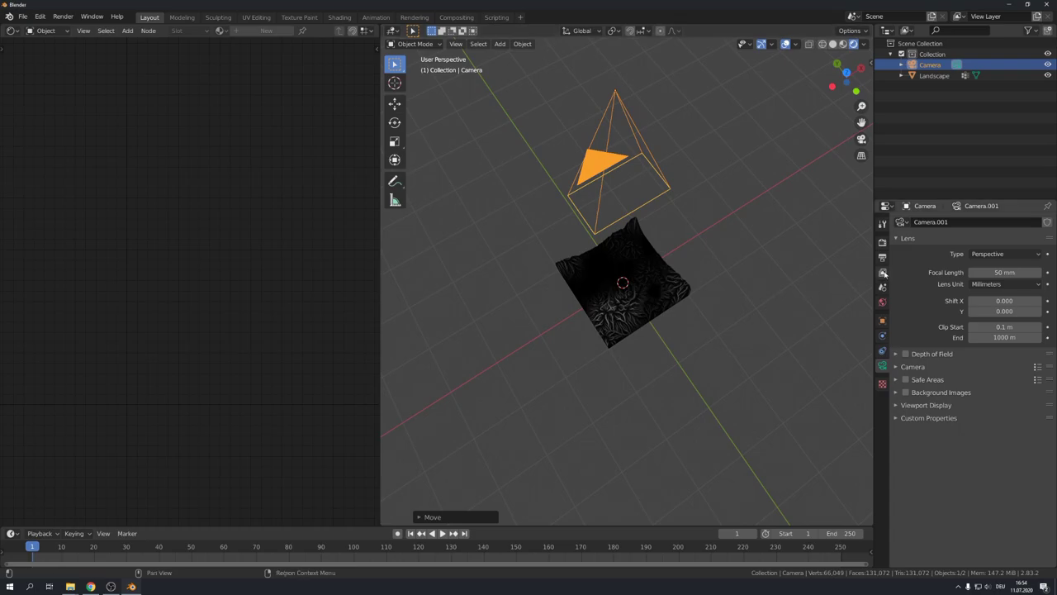
# Set the render resolution to 1024 by 1024 px
pyautogui.click(882, 257)
pyautogui.click(1015, 236)
pyautogui.write('1024')
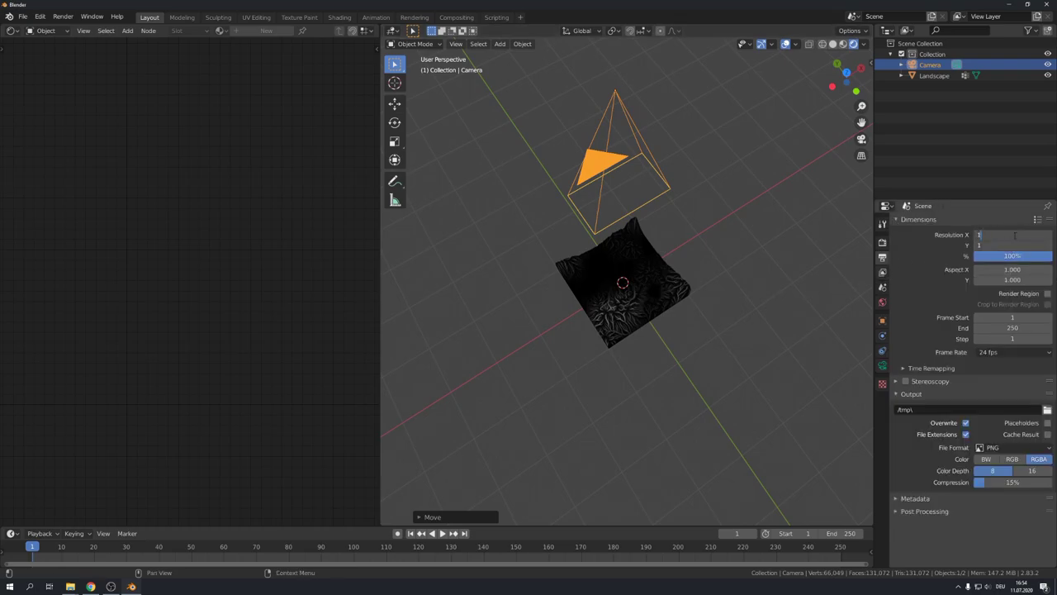
pyautogui.press('Tab')
pyautogui.write('1024')
pyautogui.press('Return')
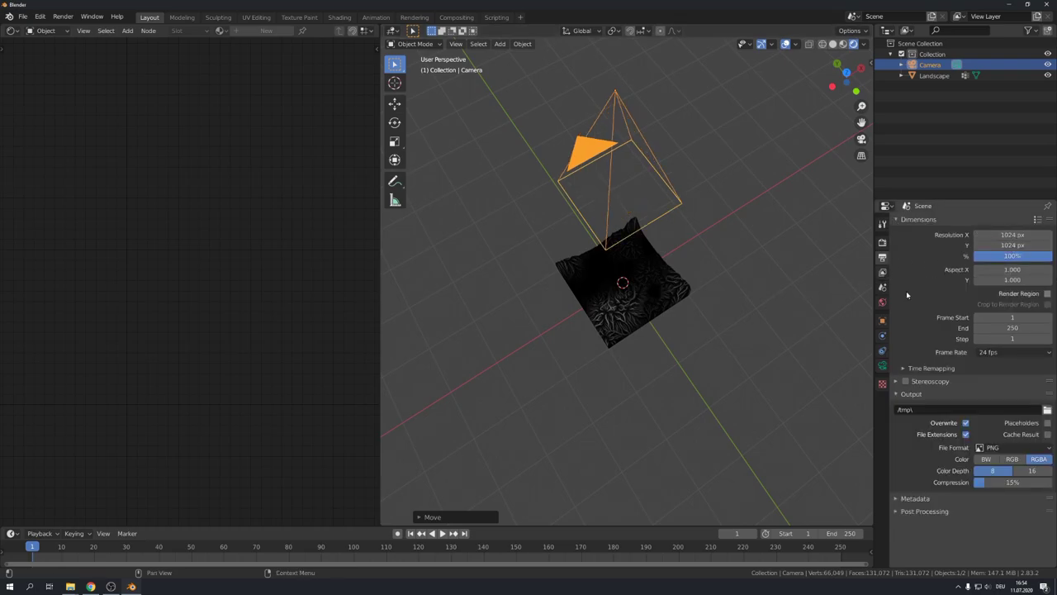
# Change the camera to Orthographic with an orthographic scale of 2
pyautogui.click(882, 366)
pyautogui.click(1009, 254)
pyautogui.click(989, 278)
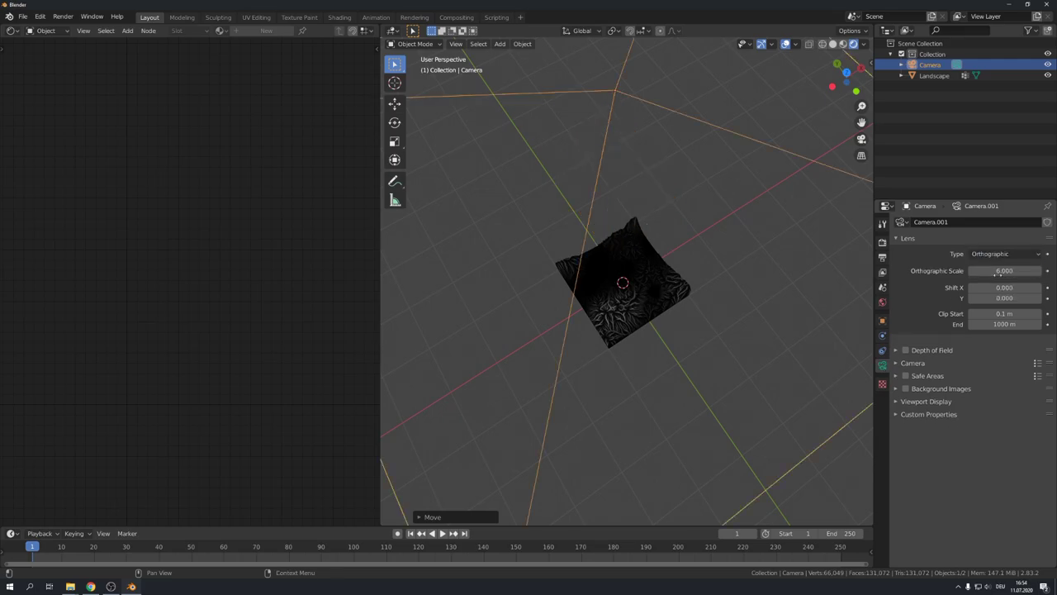
pyautogui.click(1001, 271)
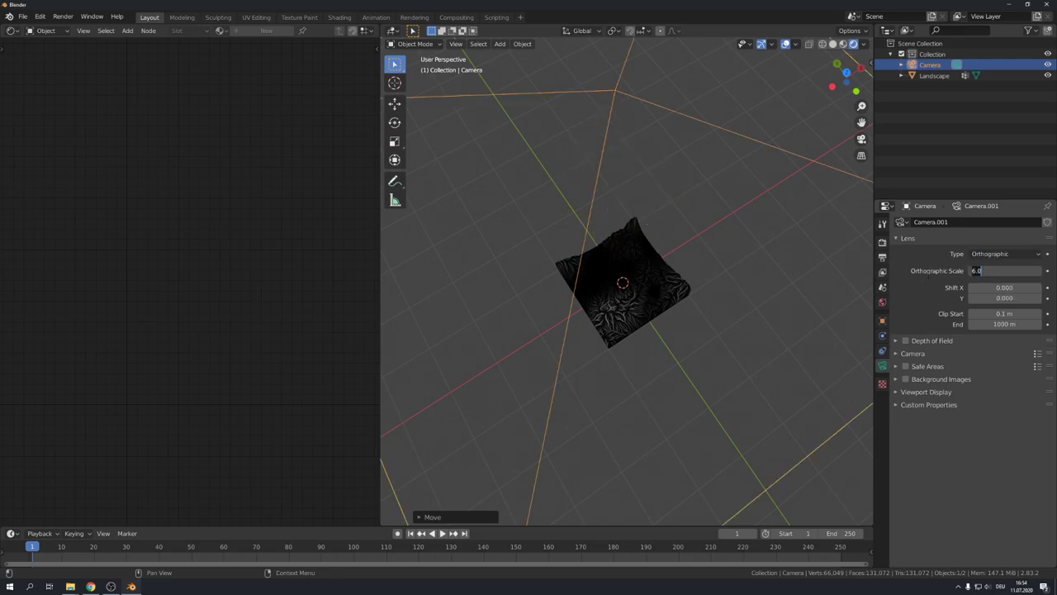
pyautogui.write('2')
pyautogui.press('Return')
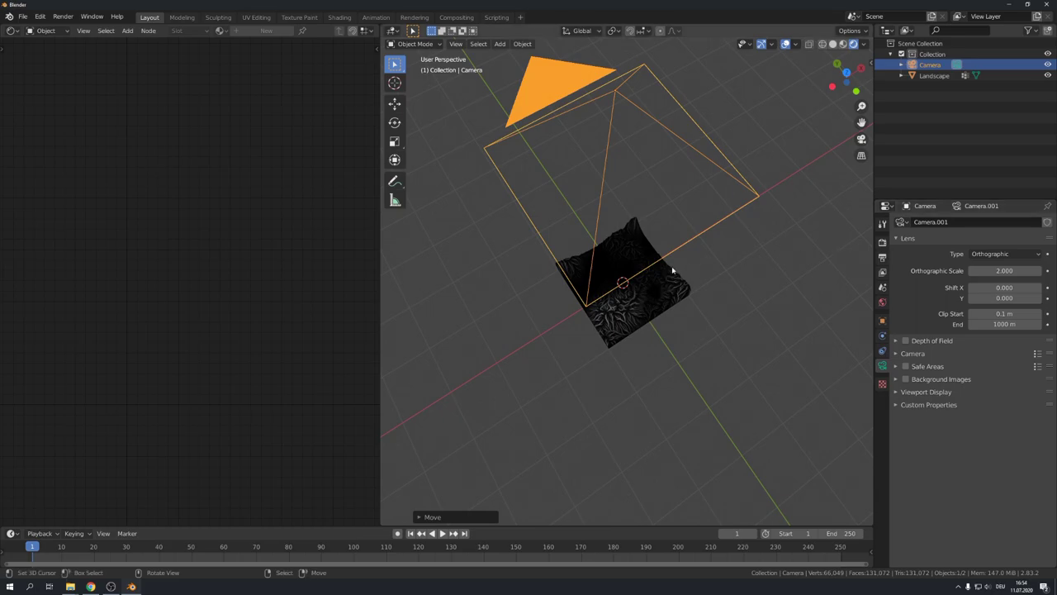
# Look through the camera, deselect everything and fit the camera frame to the viewport to check the framing
pyautogui.press('KP_0')
pyautogui.press('Home')
pyautogui.scroll(-5, 639, 289)
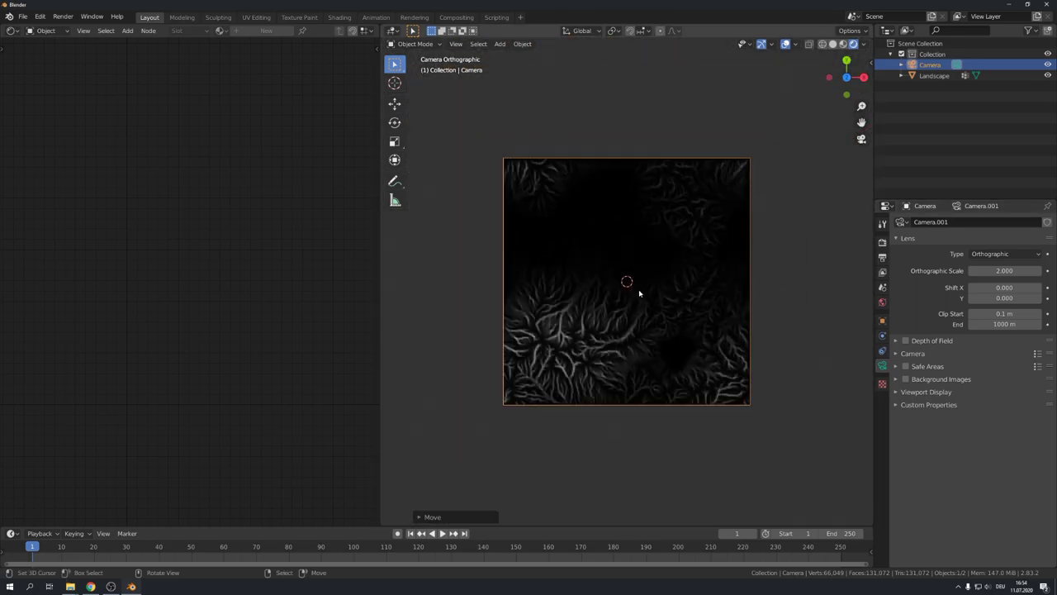
pyautogui.hotkey('alt', 'a')
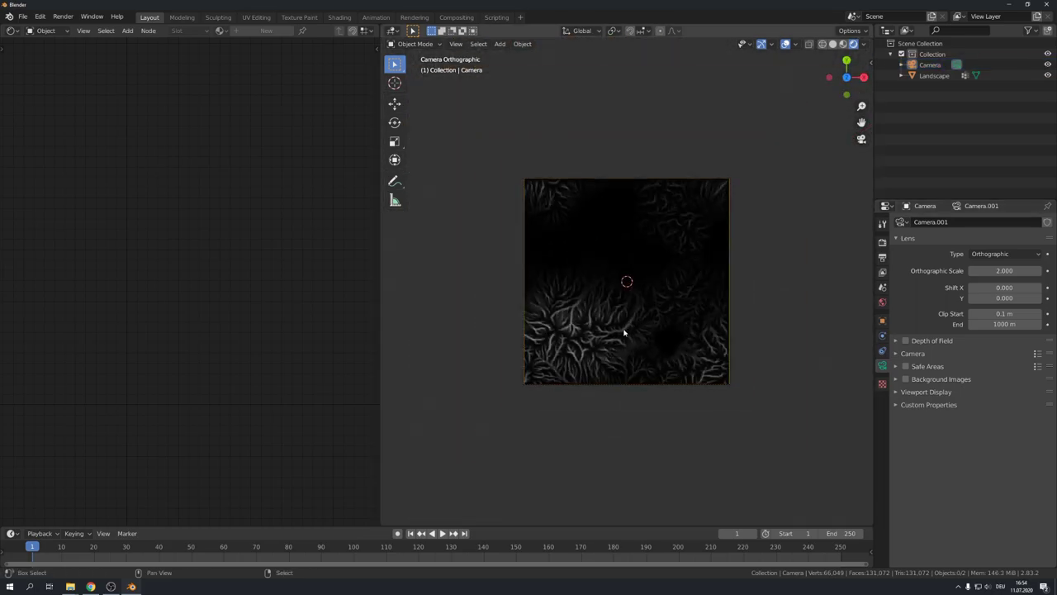
pyautogui.keyDown('shift'); pyautogui.moveTo(624, 332); pyautogui.dragTo(634, 288, button='middle'); pyautogui.keyUp('shift')
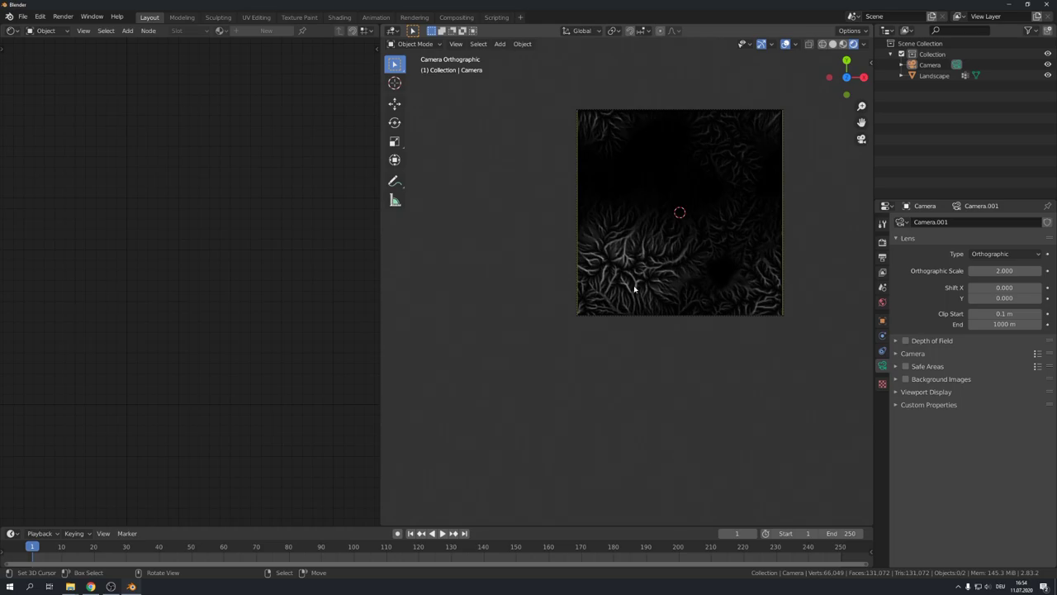
pyautogui.press('Home')
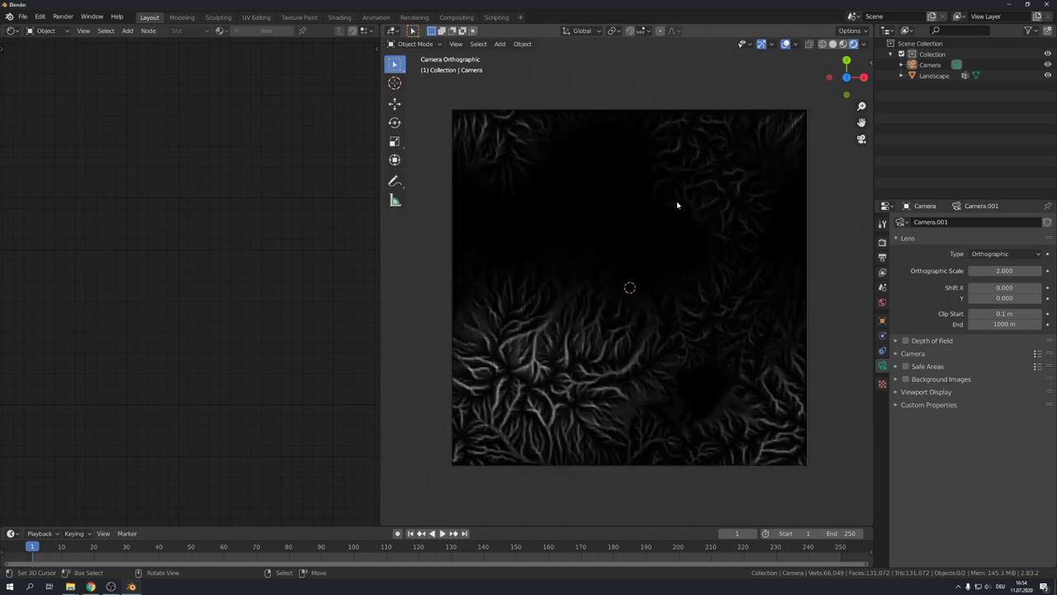